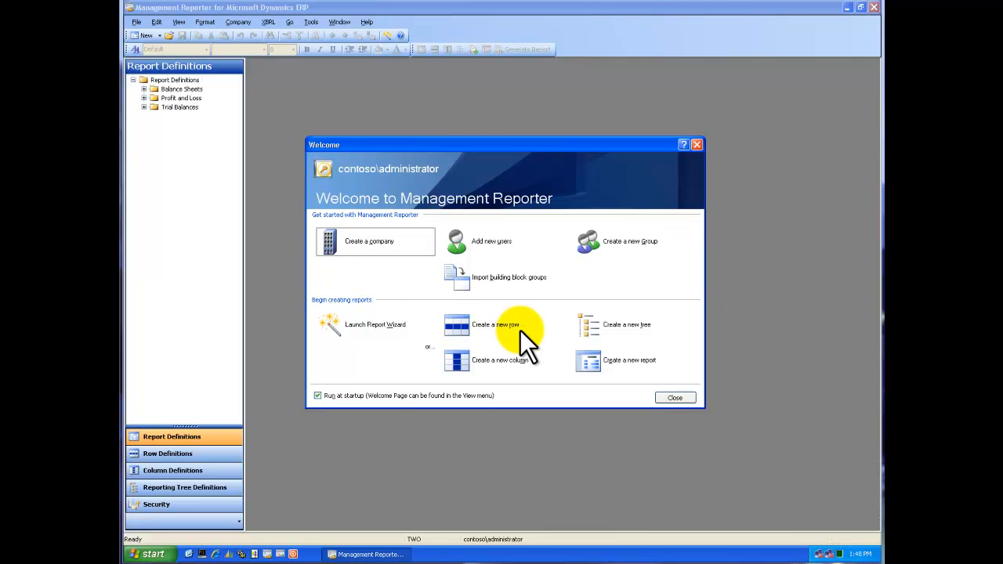
# Start a Report Wizard report from the Income Statement - Actual vs. Budget template, using book codes ACTUAL for actuals and BUDGET 2008 for budget.
pyautogui.click(367, 323)
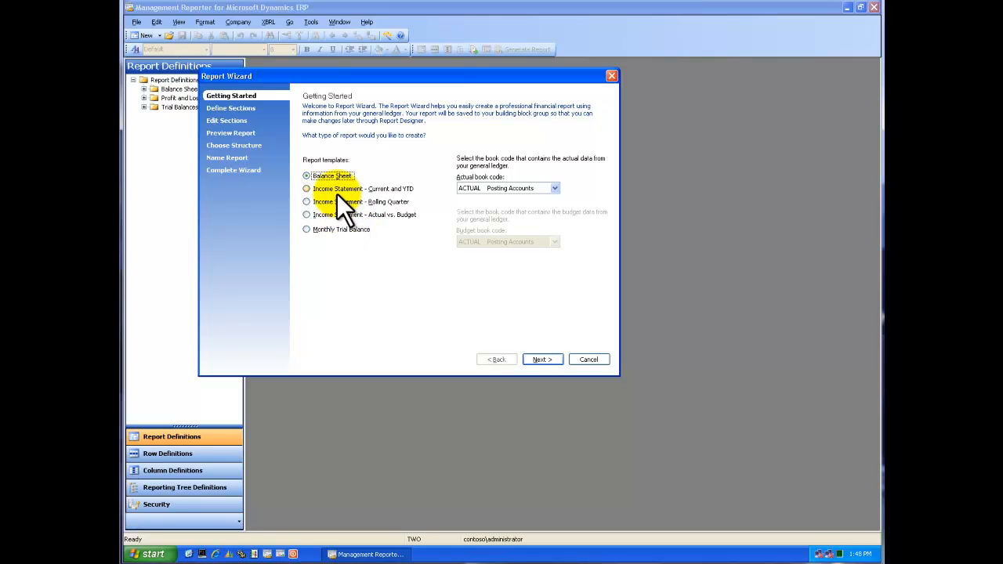
pyautogui.click(328, 215)
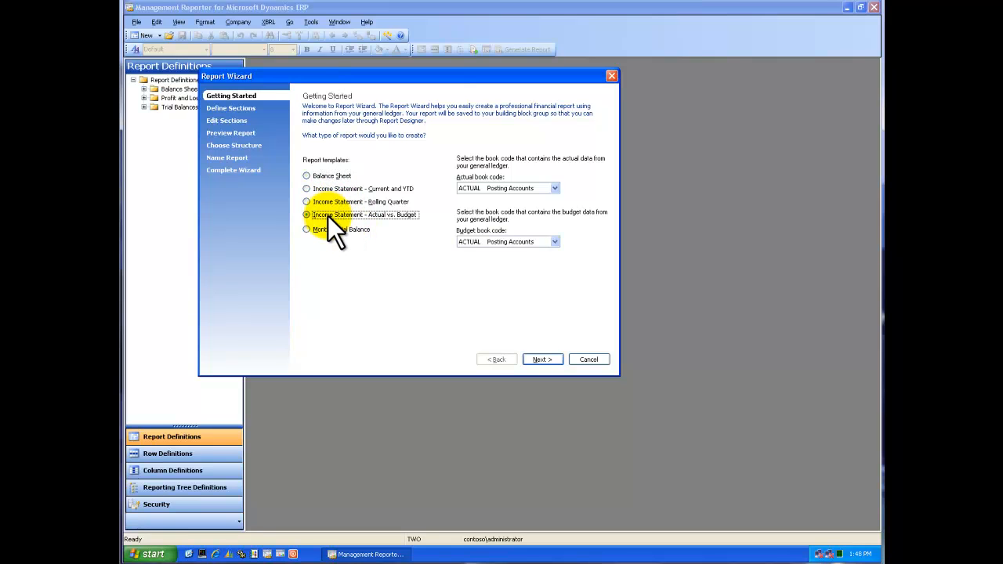
pyautogui.click(556, 187)
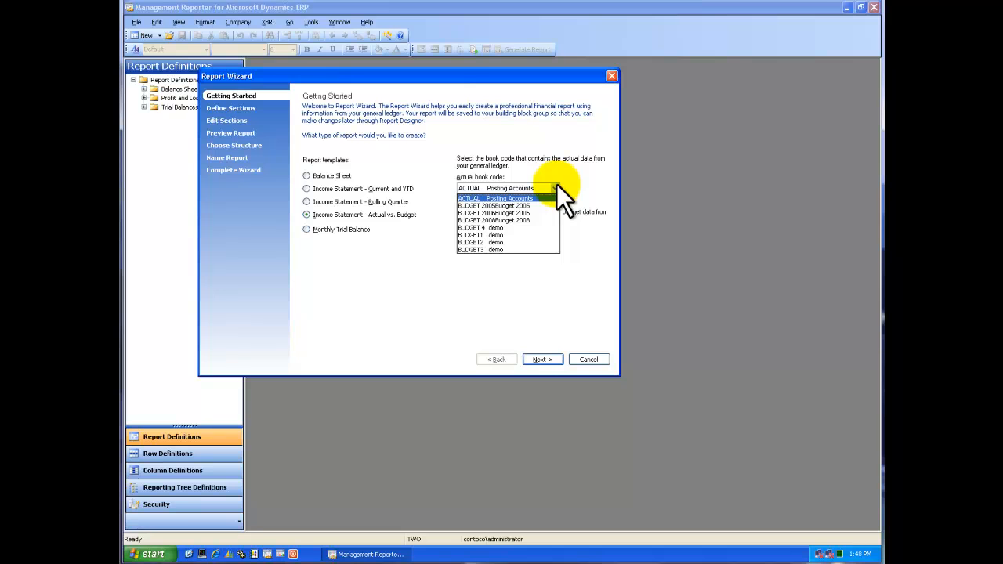
pyautogui.click(544, 198)
pyautogui.click(551, 243)
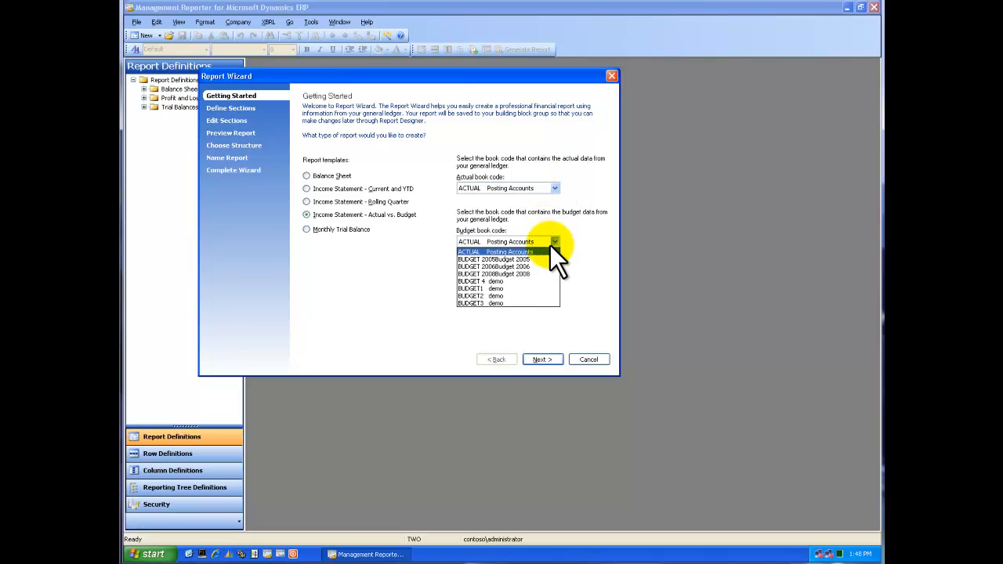
pyautogui.click(517, 274)
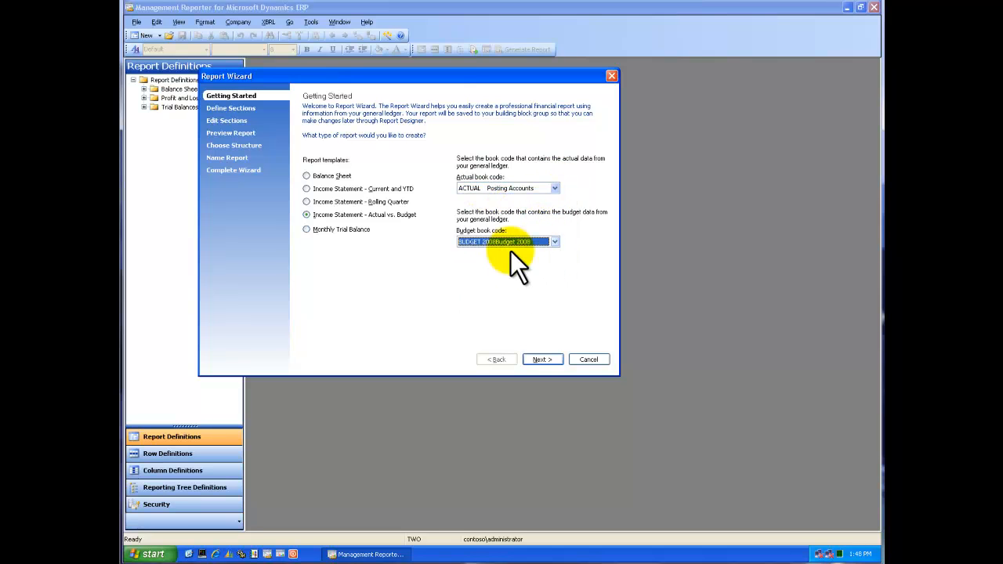
pyautogui.click(551, 361)
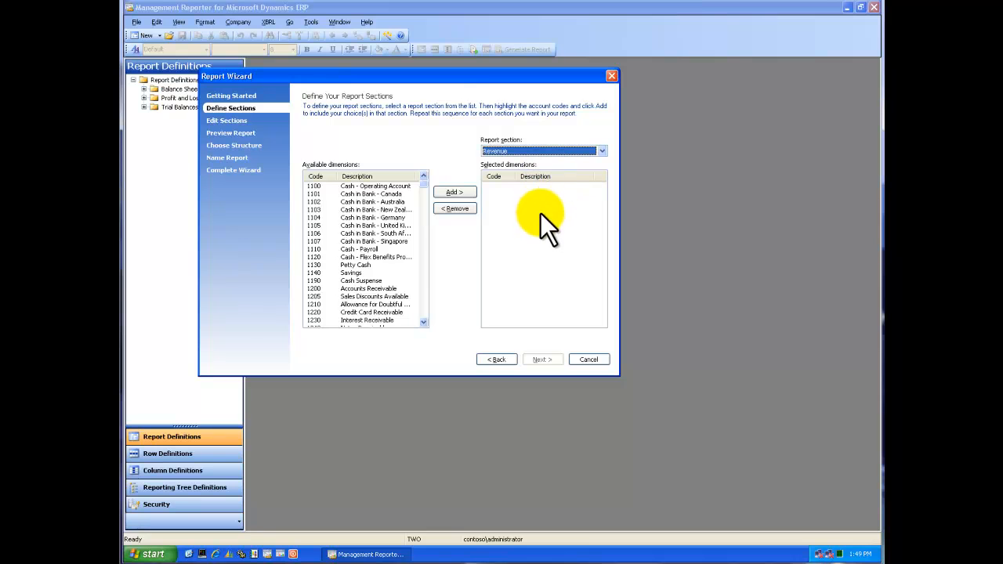
# Add account codes 4100 Sales through 4280 Unbilled Project Revenue to the Revenue section.
pyautogui.click(371, 265)
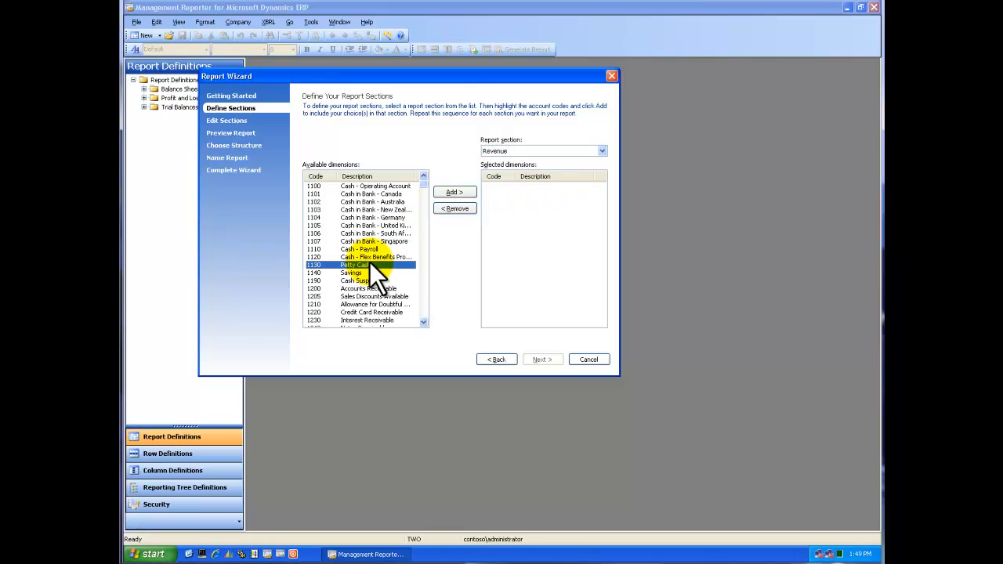
pyautogui.press('4')
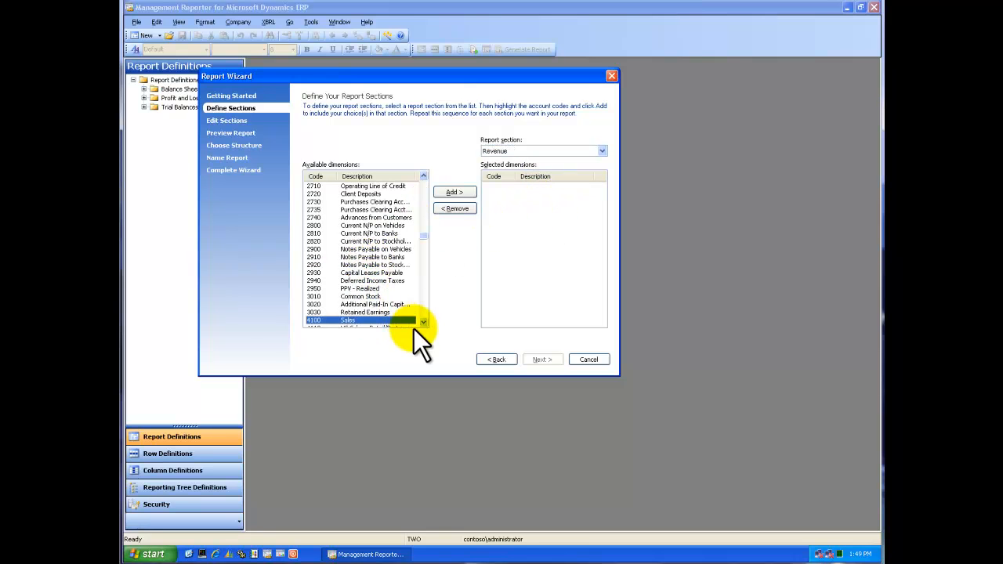
pyautogui.scroll(-10, 424, 320)
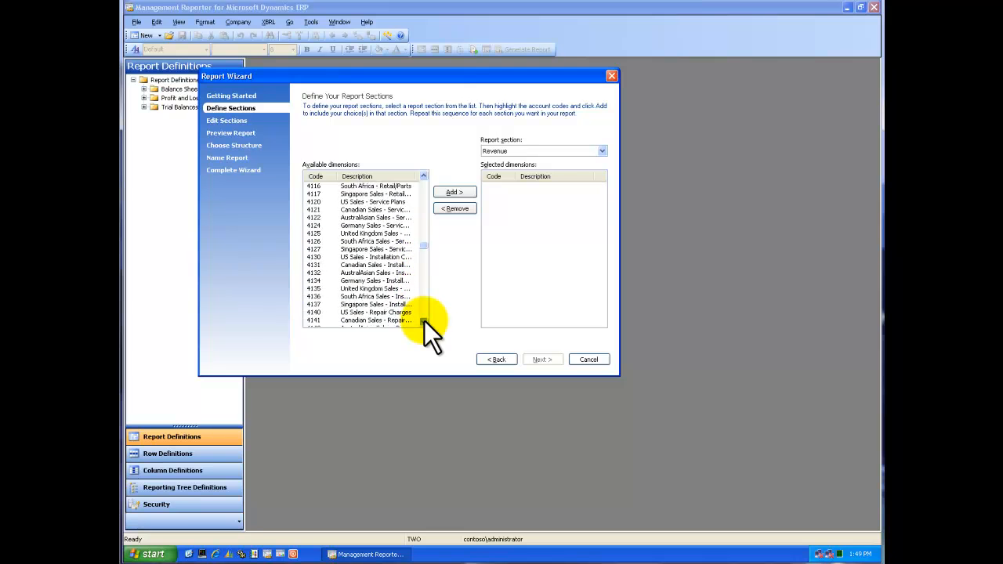
pyautogui.scroll(-10, 423, 320)
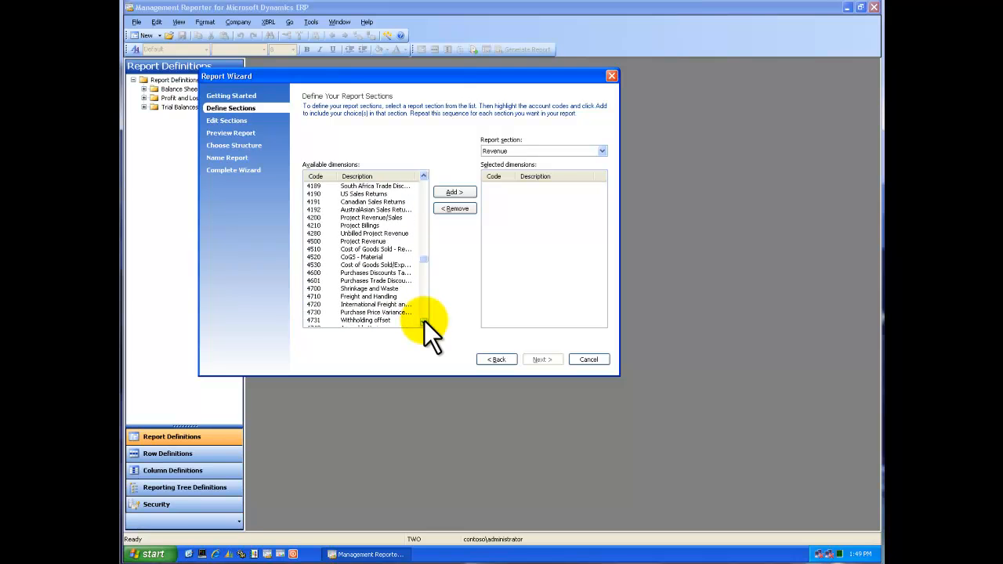
pyautogui.keyDown('shift'); pyautogui.click(319, 233); pyautogui.keyUp('shift')
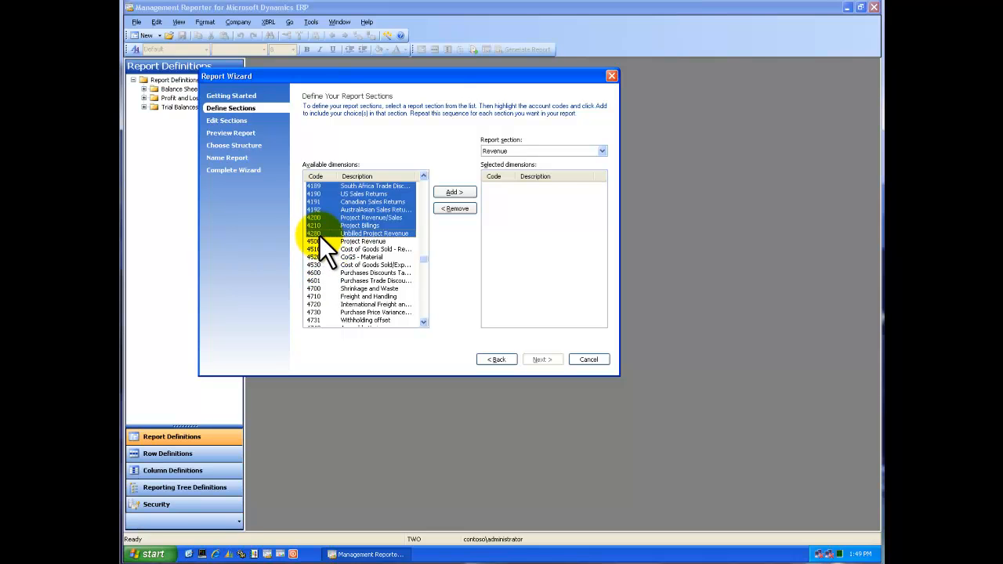
pyautogui.click(454, 192)
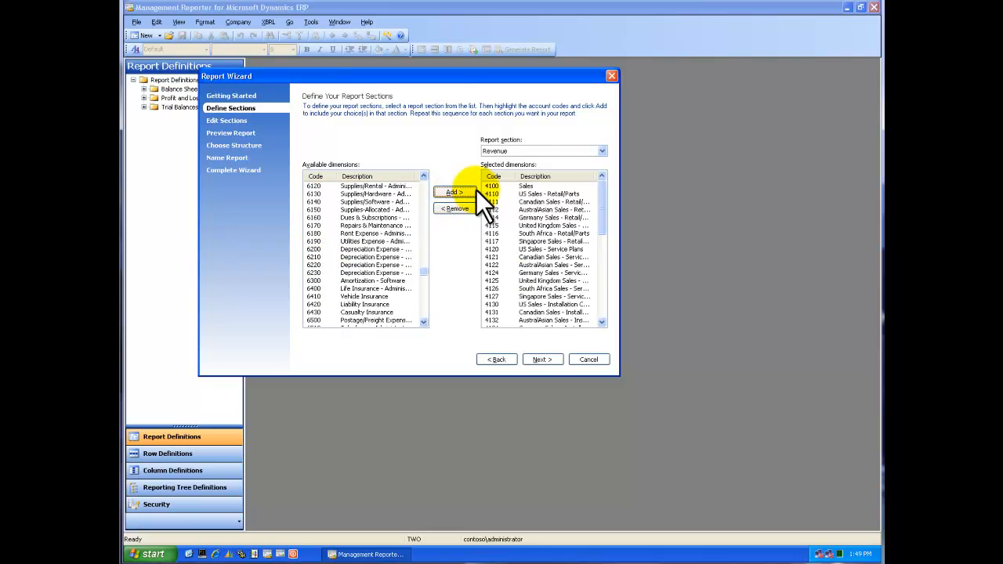
# Add account codes 4500 Project Revenue through 4800 Overhead to the Cost of Revenue section.
pyautogui.click(602, 148)
pyautogui.click(566, 169)
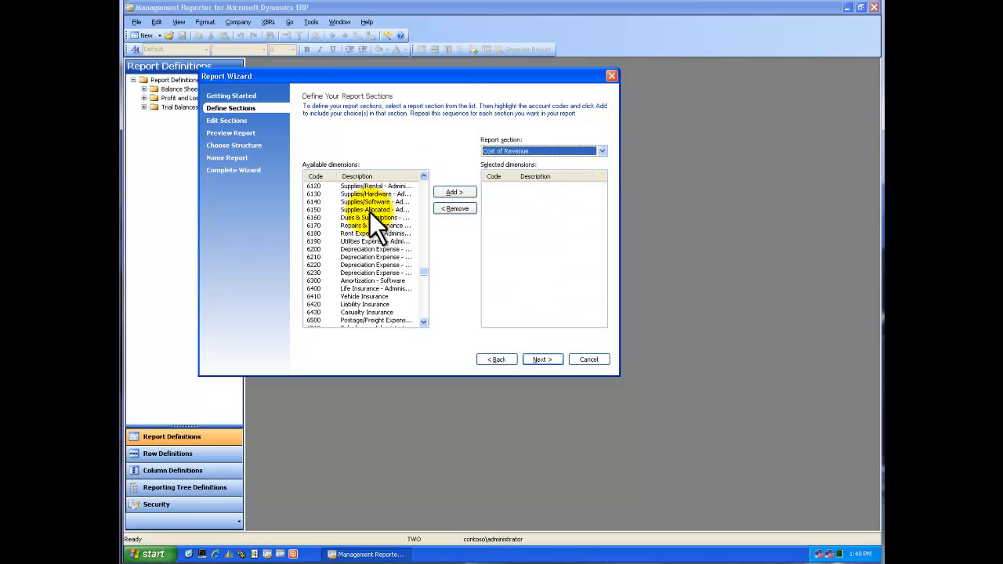
pyautogui.scroll(10, 425, 191)
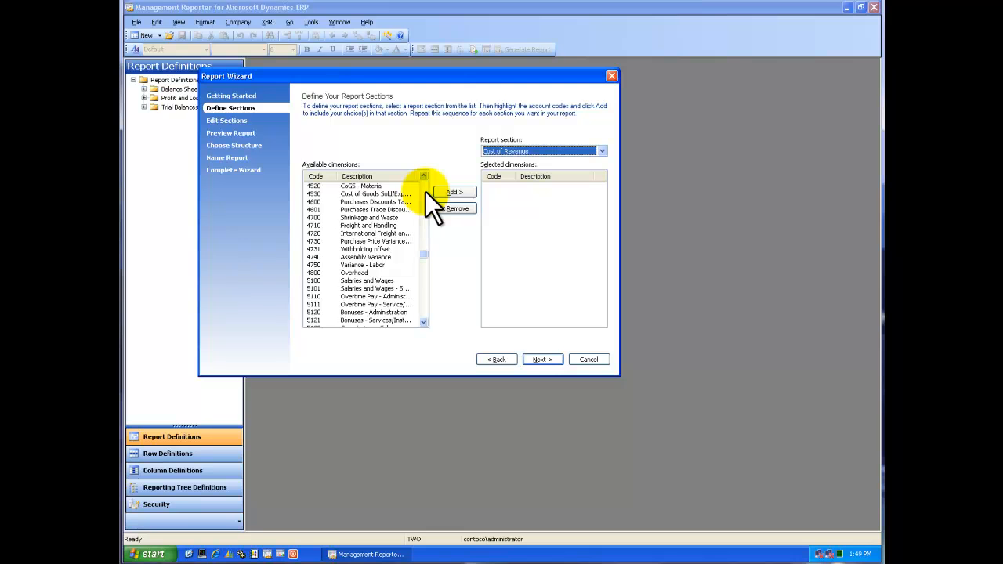
pyautogui.click(321, 312)
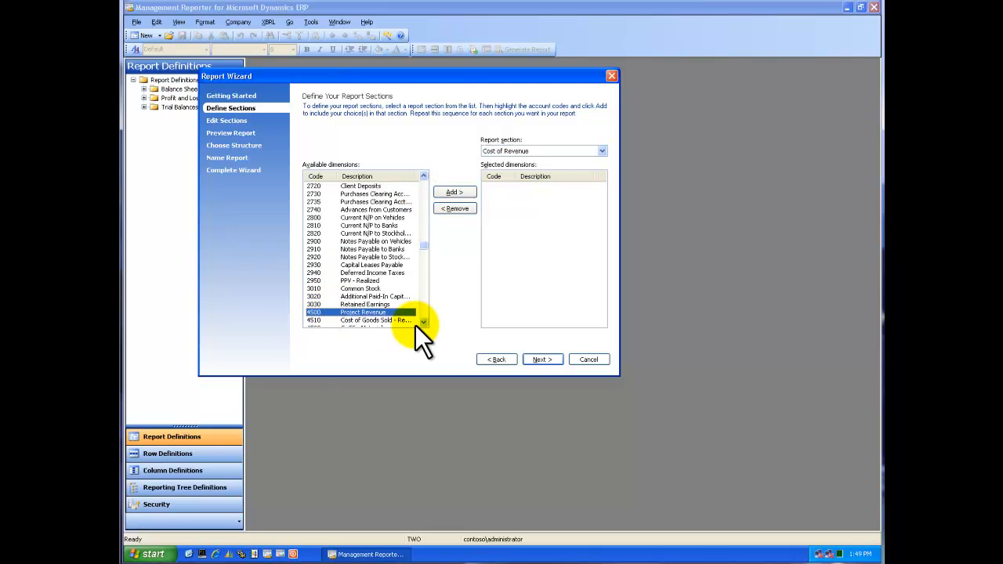
pyautogui.scroll(-10, 423, 322)
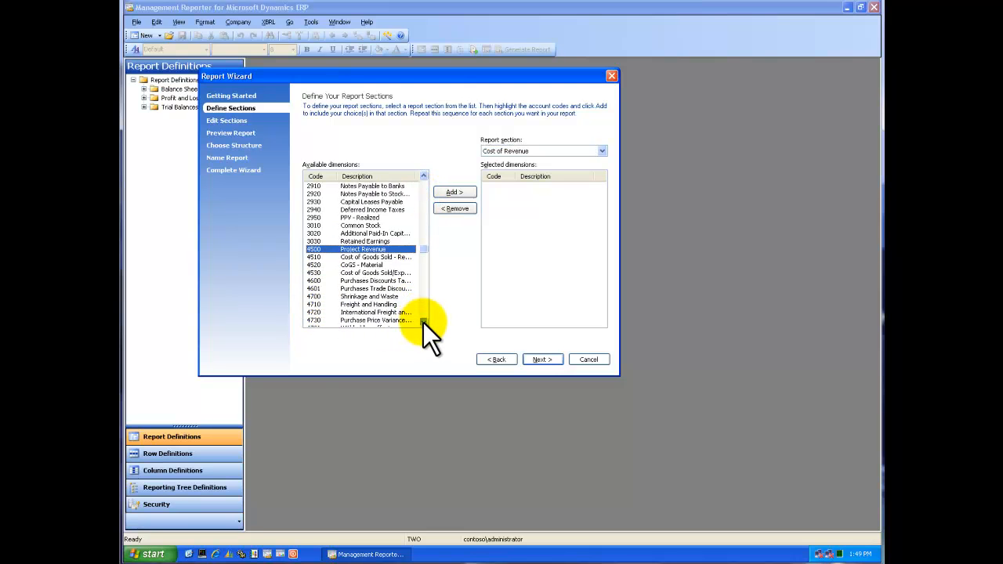
pyautogui.scroll(-3, 423, 322)
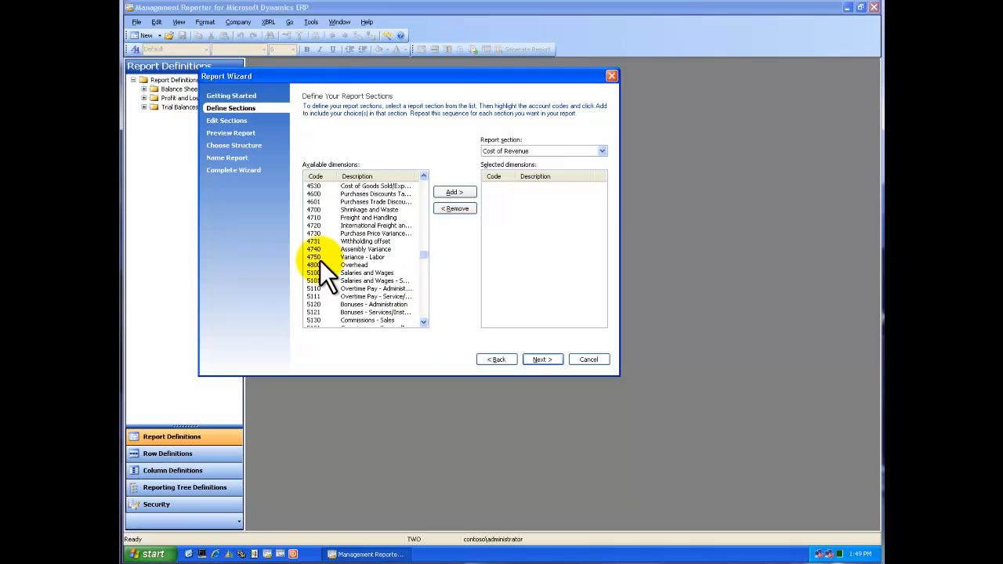
pyautogui.keyDown('shift'); pyautogui.click(320, 267); pyautogui.keyUp('shift')
pyautogui.click(454, 193)
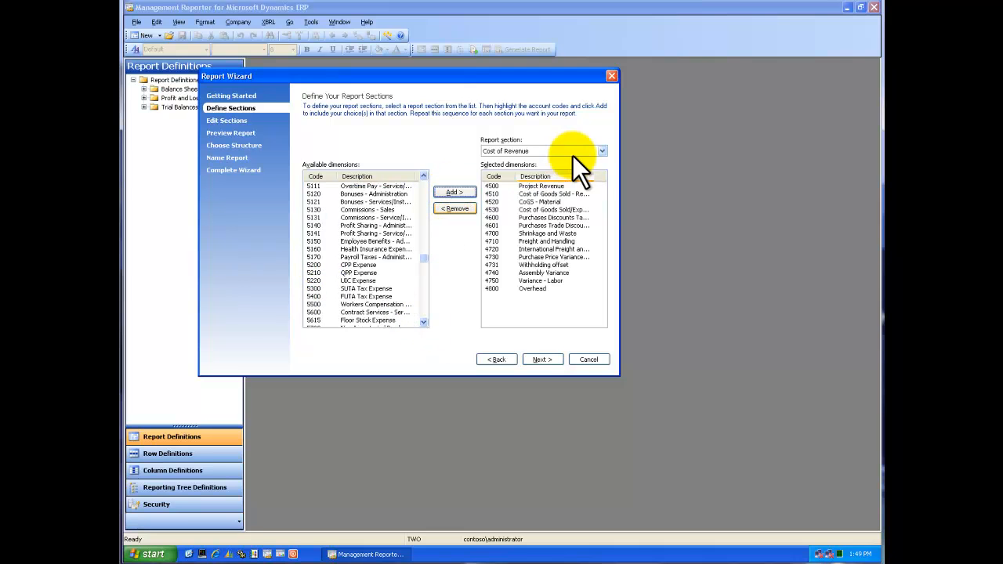
# Add account codes 5100 Salaries and Wages through 5700 to the Employee-Related Expenses section.
pyautogui.click(600, 151)
pyautogui.click(560, 173)
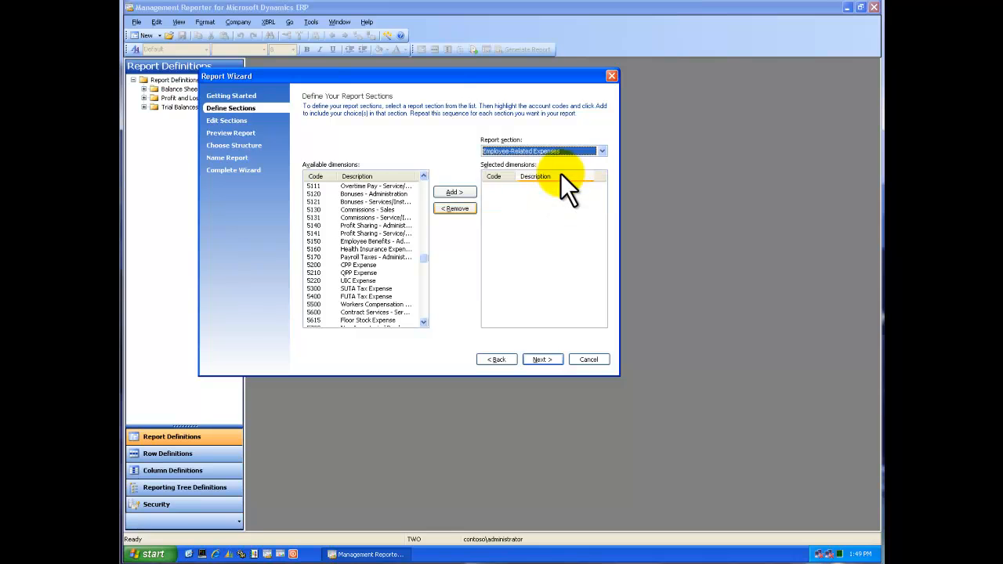
pyautogui.scroll(6, 426, 178)
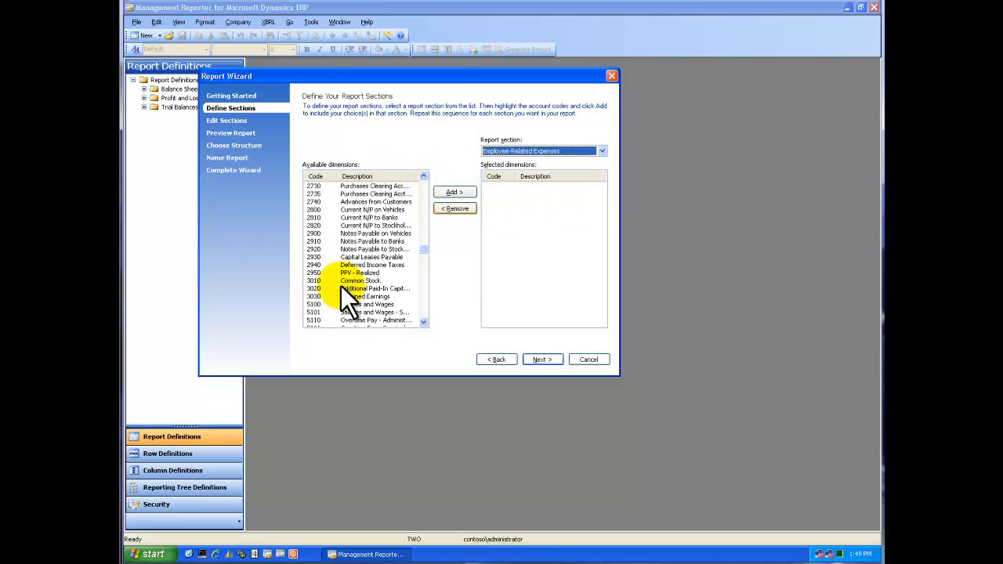
pyautogui.click(421, 308)
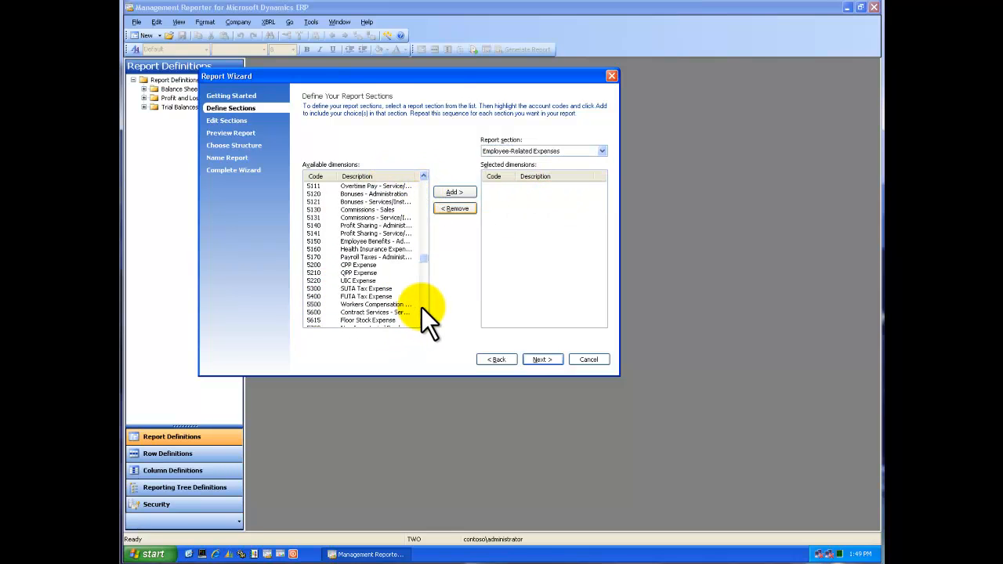
pyautogui.click(336, 187)
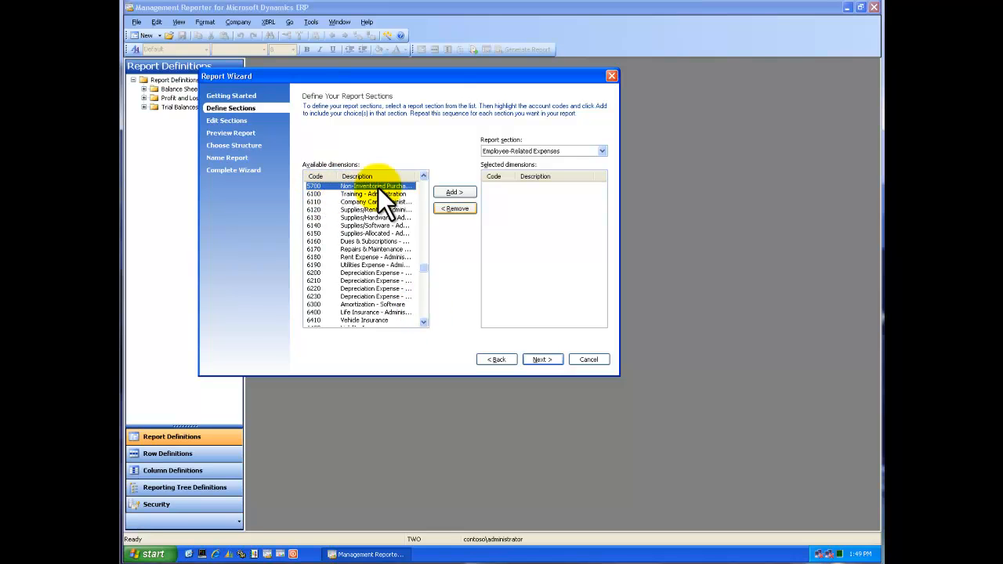
pyautogui.click(468, 193)
# Add account codes 6100 Training - Administration through 6900 Project Losses to the Other Operating Expenses section.
pyautogui.click(601, 150)
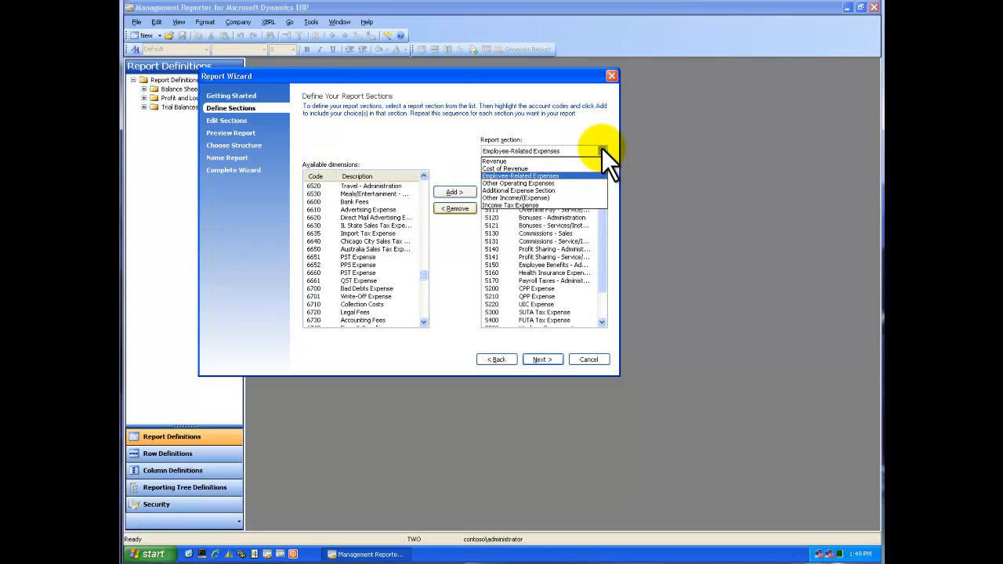
pyautogui.click(549, 183)
pyautogui.click(426, 199)
pyautogui.click(425, 199)
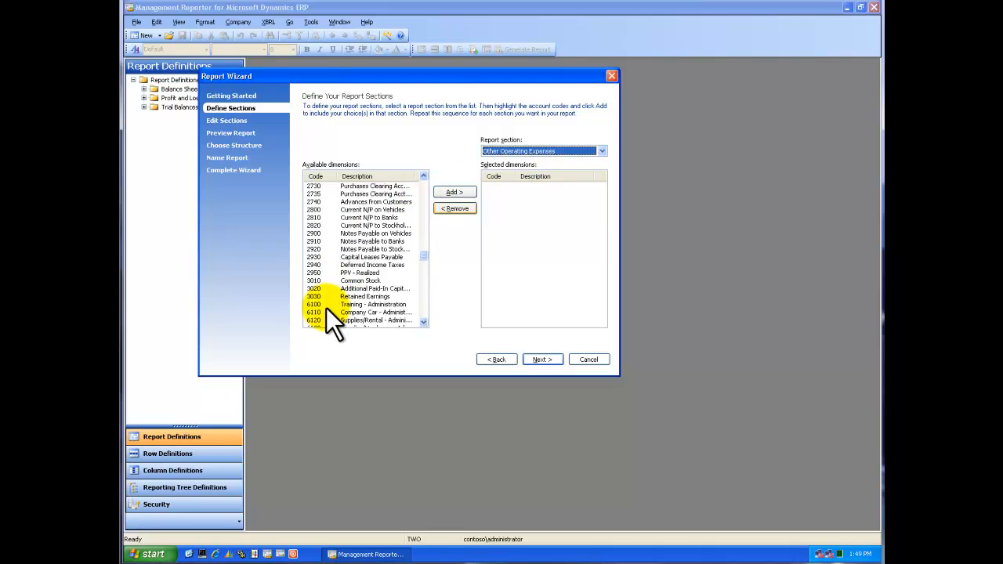
pyautogui.click(324, 304)
pyautogui.click(425, 305)
pyautogui.click(425, 305)
pyautogui.click(426, 305)
pyautogui.click(425, 305)
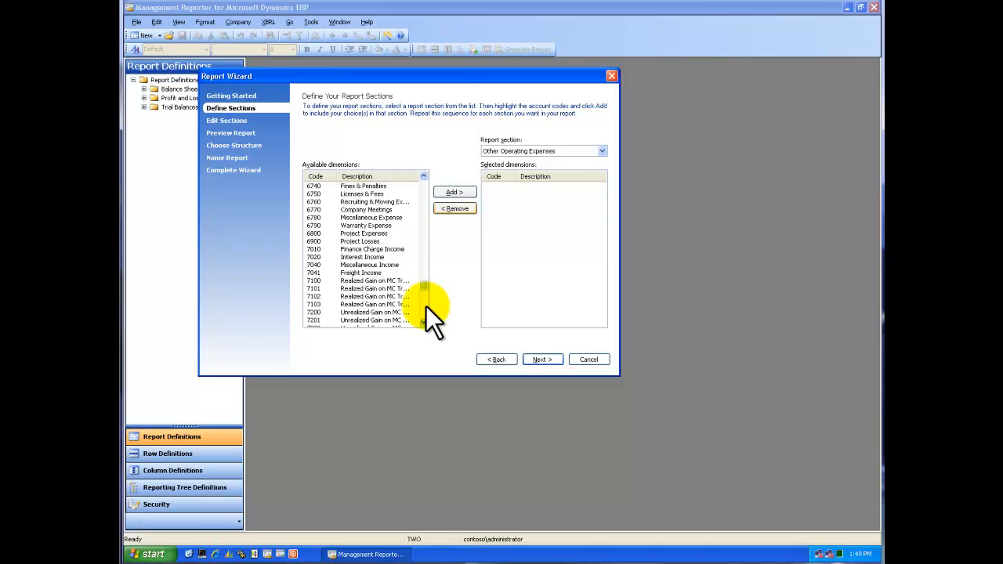
pyautogui.keyDown('shift'); pyautogui.click(335, 239); pyautogui.keyUp('shift')
pyautogui.click(451, 195)
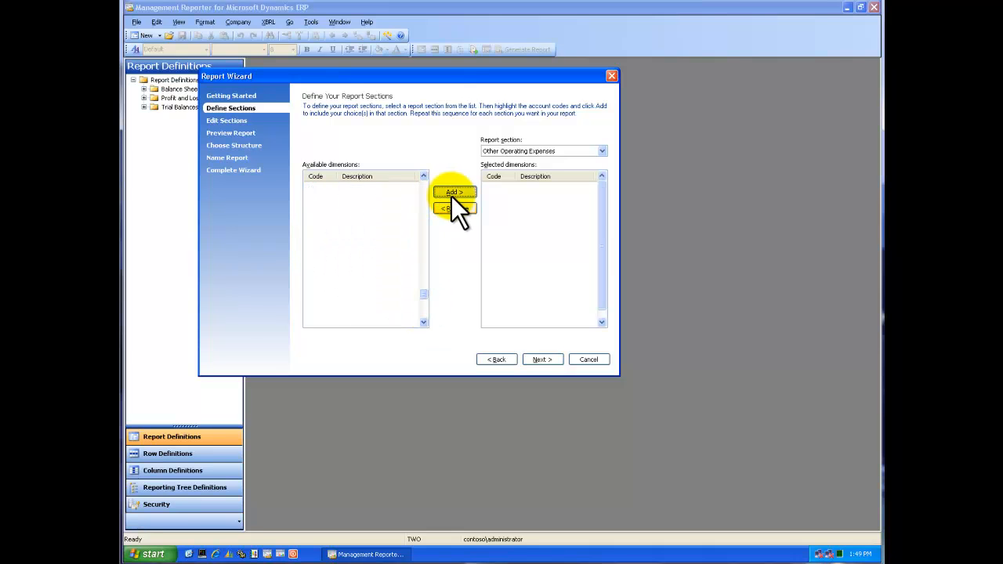
# Add account codes 7010 Finance Charge Income through 7041 Freight Income to the Additional Expense Section.
pyautogui.click(601, 150)
pyautogui.click(542, 191)
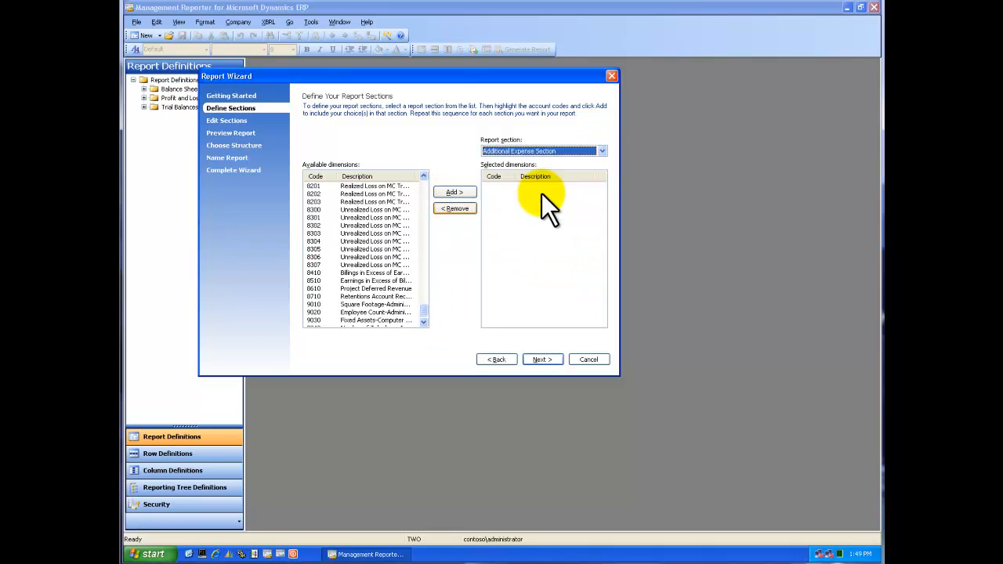
pyautogui.click(422, 195)
pyautogui.click(421, 195)
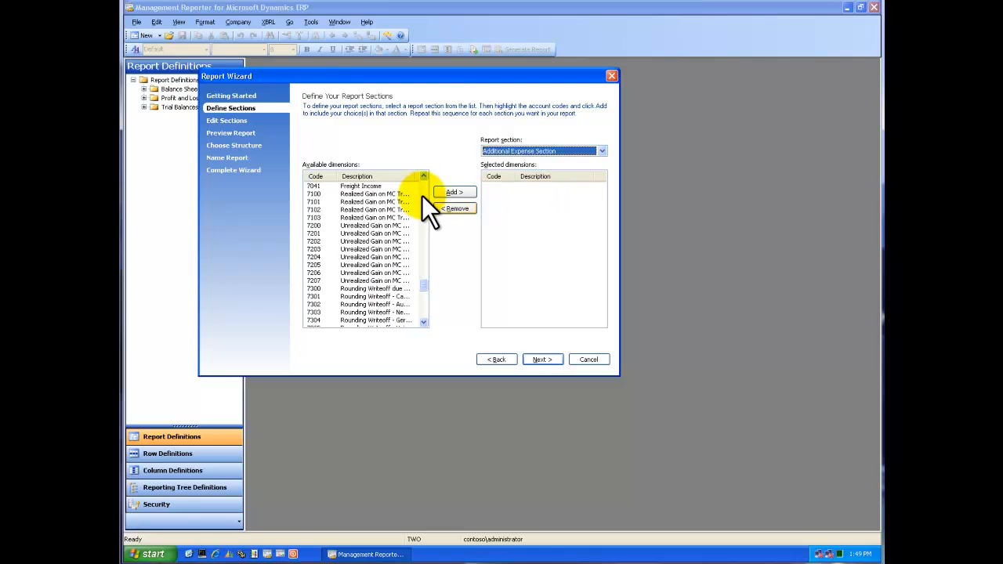
pyautogui.click(421, 195)
pyautogui.click(314, 304)
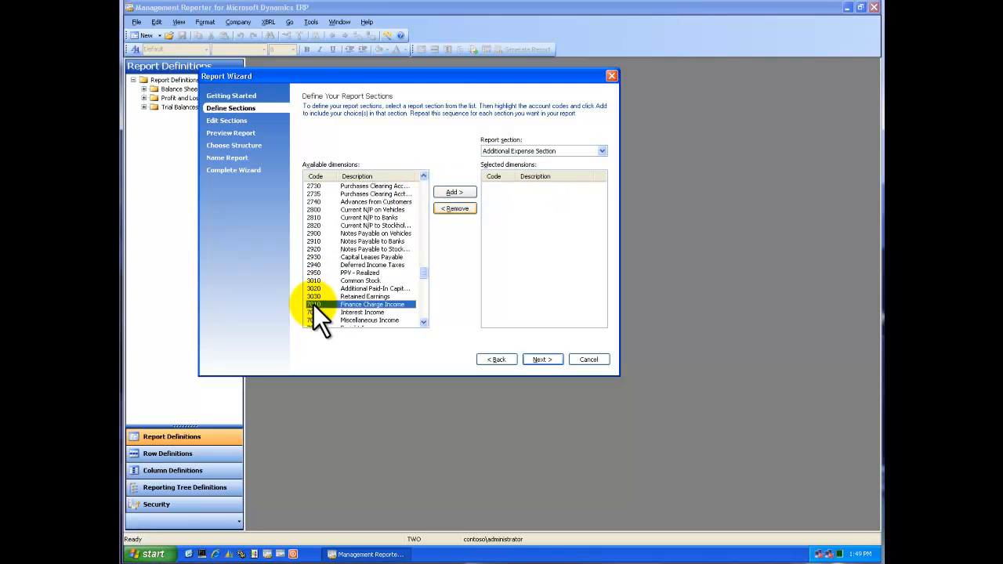
pyautogui.click(423, 324)
pyautogui.click(423, 324)
pyautogui.click(423, 323)
pyautogui.click(423, 324)
pyautogui.click(423, 324)
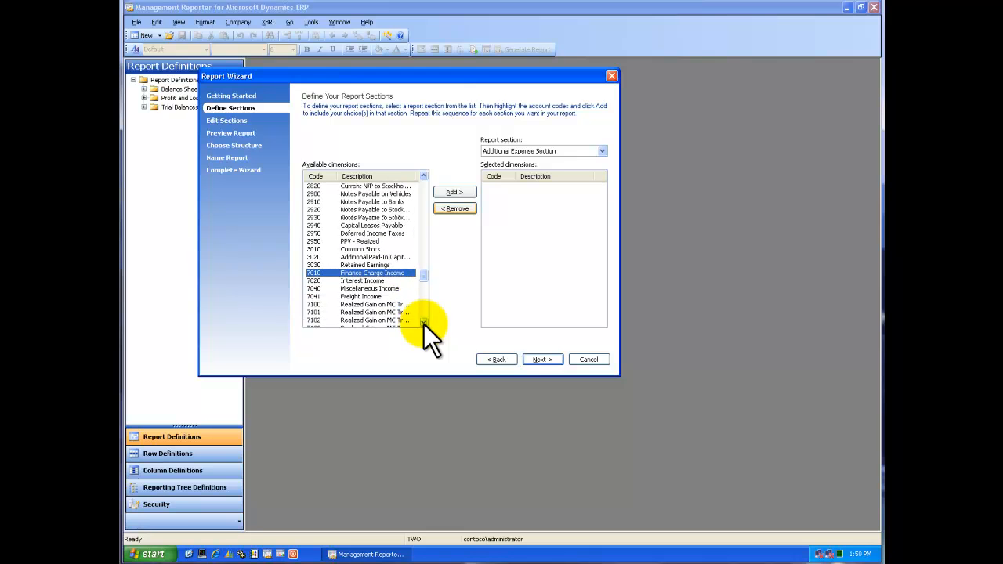
pyautogui.keyDown('shift'); pyautogui.click(339, 288); pyautogui.keyUp('shift')
pyautogui.click(457, 193)
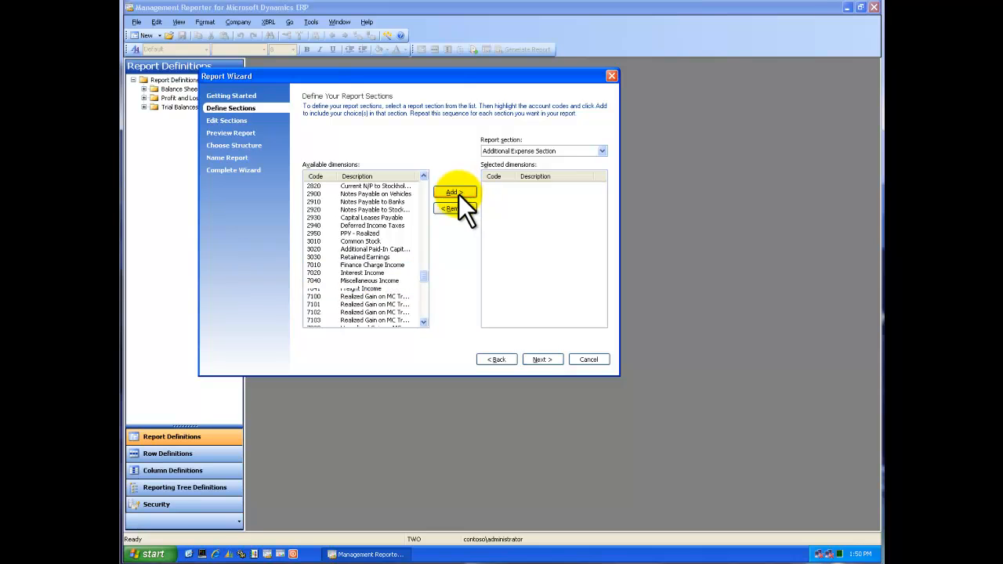
# Add account codes 7100 through 7410 MFG Rounding to the Other Income/(Expense) section.
pyautogui.click(589, 152)
pyautogui.click(543, 199)
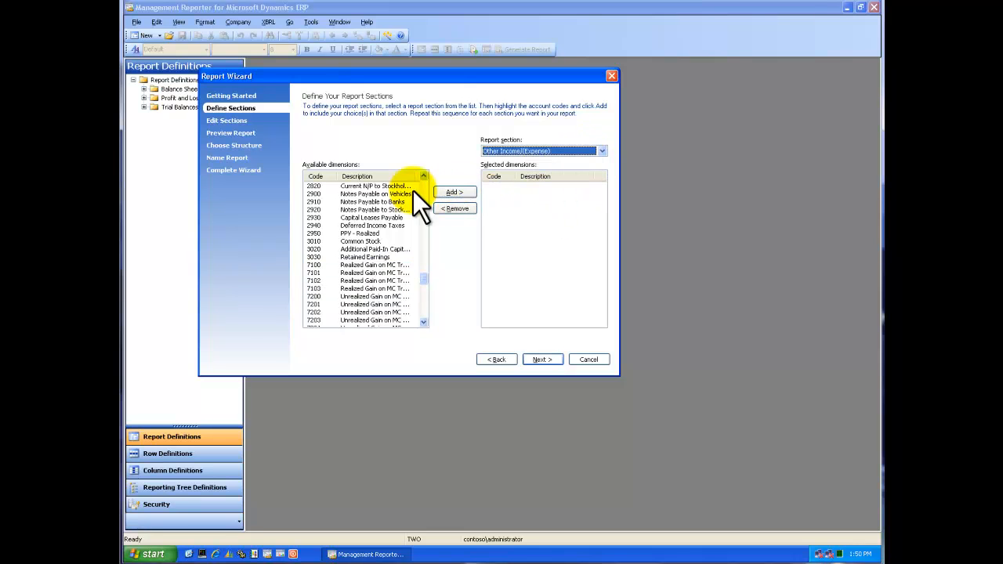
pyautogui.click(377, 257)
pyautogui.click(381, 265)
pyautogui.scroll(-6, 423, 308)
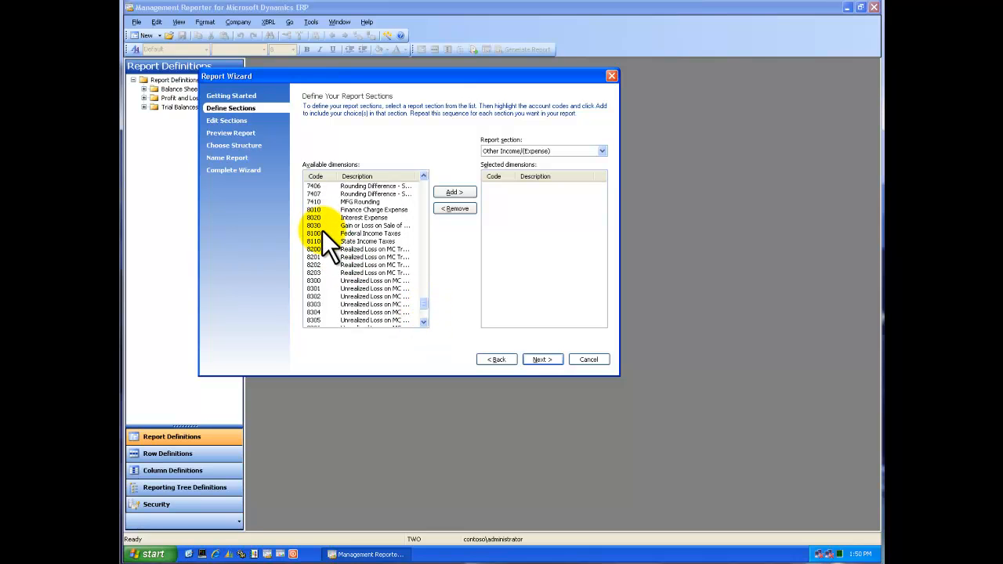
pyautogui.moveTo(318, 202); pyautogui.dragTo(319, 186)
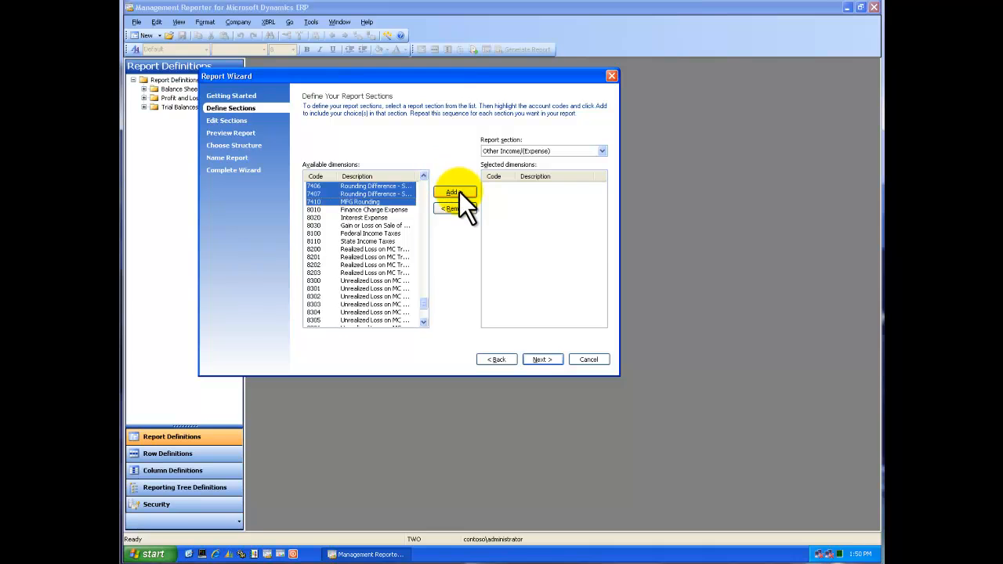
pyautogui.click(459, 191)
# Add account codes 8010 Finance Charge Expense through 8710 Retentions Account Receivable to the Income Tax Expense section and proceed to editing the sections.
pyautogui.click(598, 149)
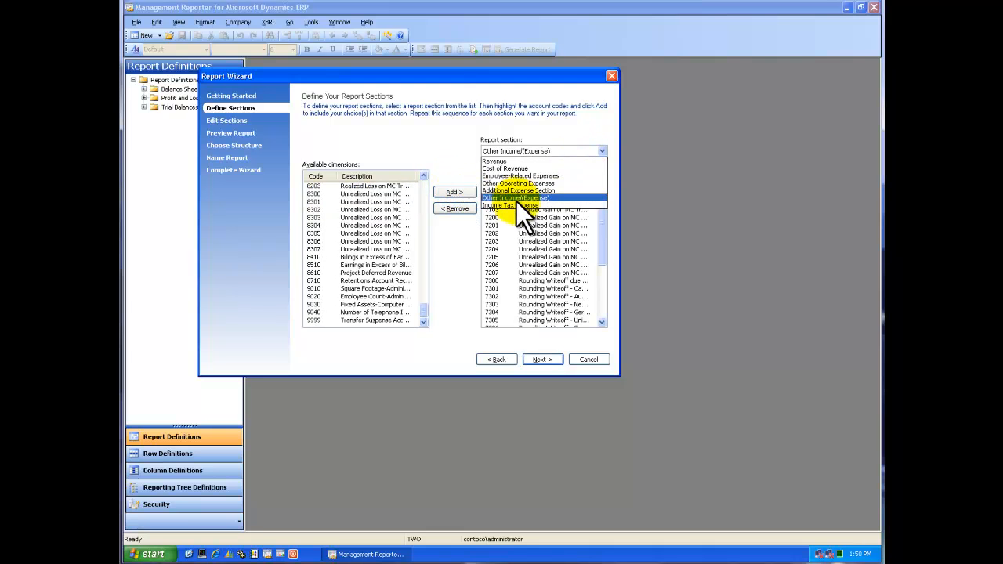
pyautogui.click(508, 205)
pyautogui.click(423, 175)
pyautogui.moveTo(423, 175); pyautogui.dragTo(423, 176)
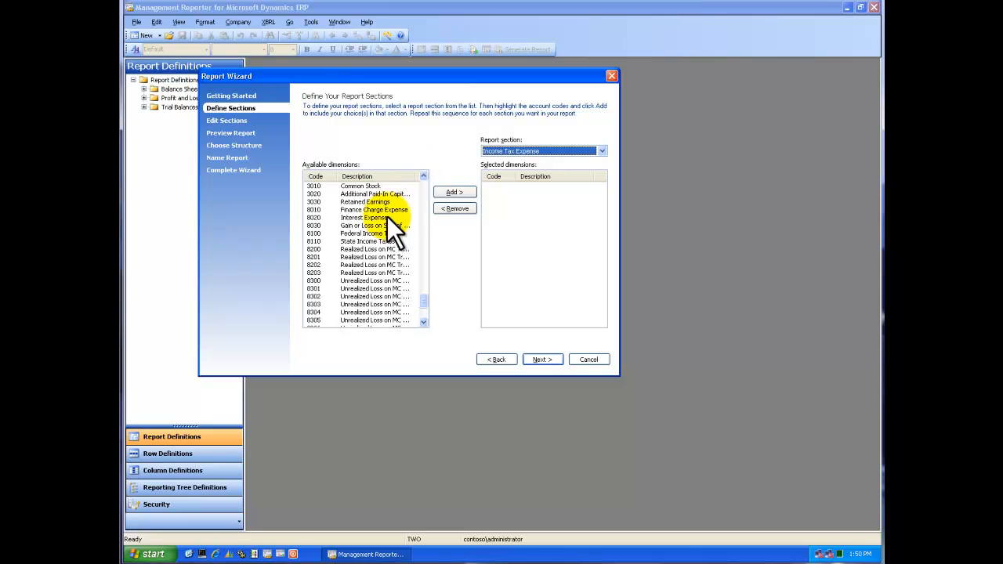
pyautogui.click(314, 210)
pyautogui.moveTo(424, 322); pyautogui.dragTo(424, 322)
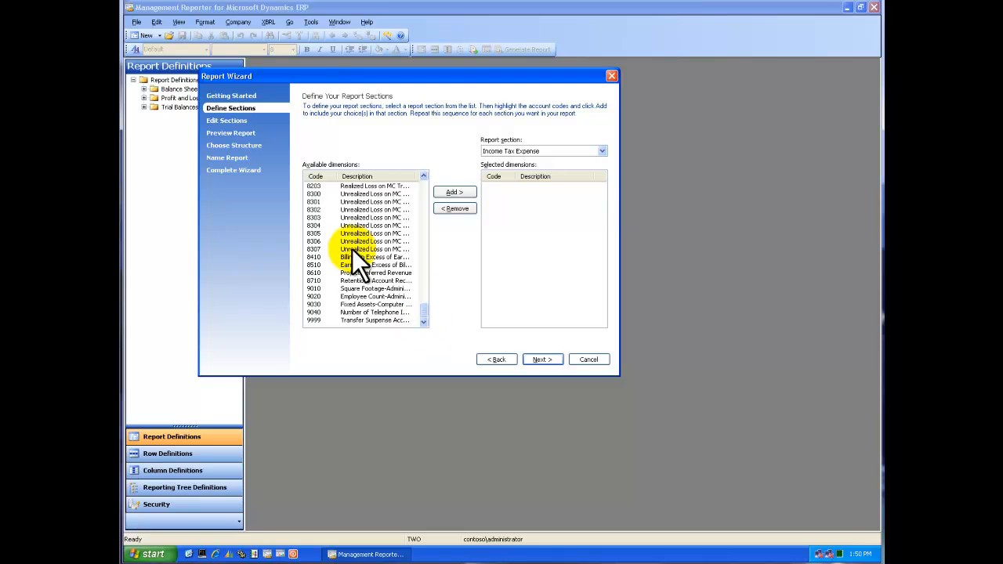
pyautogui.keyDown('shift'); pyautogui.click(314, 282); pyautogui.keyUp('shift')
pyautogui.click(453, 194)
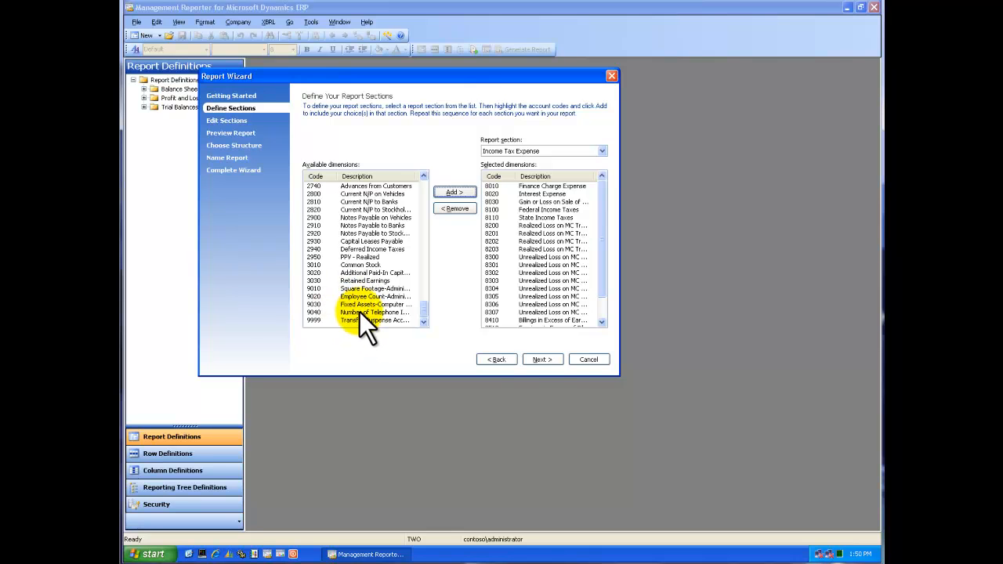
pyautogui.click(546, 360)
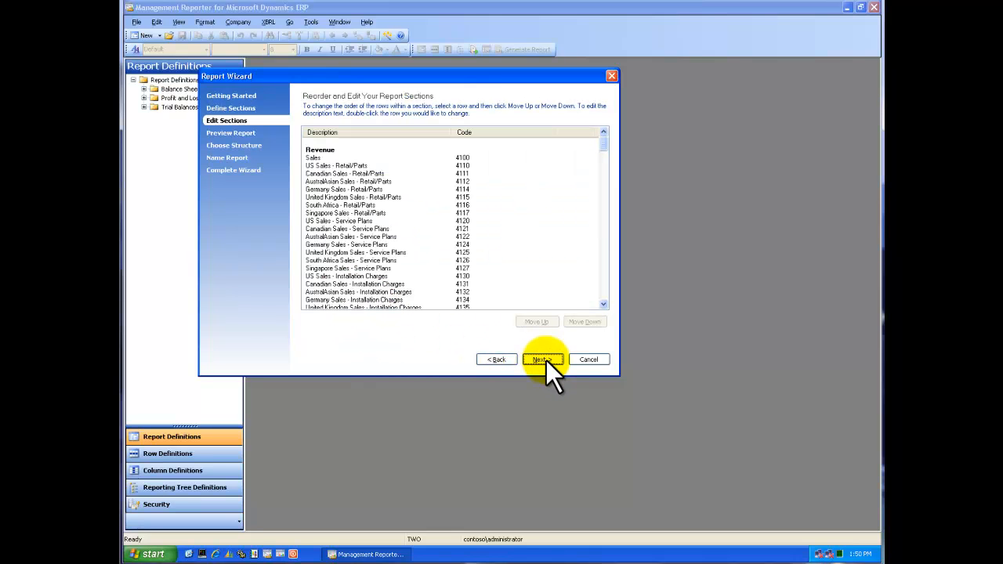
# Move Freight Income above Miscellaneous Income in the Additional Expense Section, and return it to its original place.
pyautogui.click(605, 288)
pyautogui.click(605, 289)
pyautogui.click(604, 288)
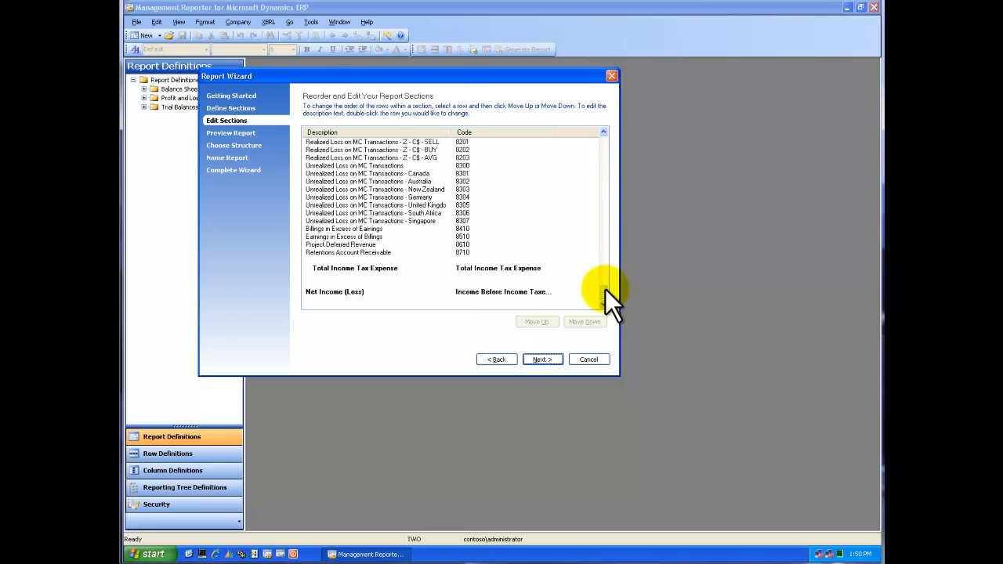
pyautogui.click(601, 188)
pyautogui.click(600, 188)
pyautogui.click(601, 188)
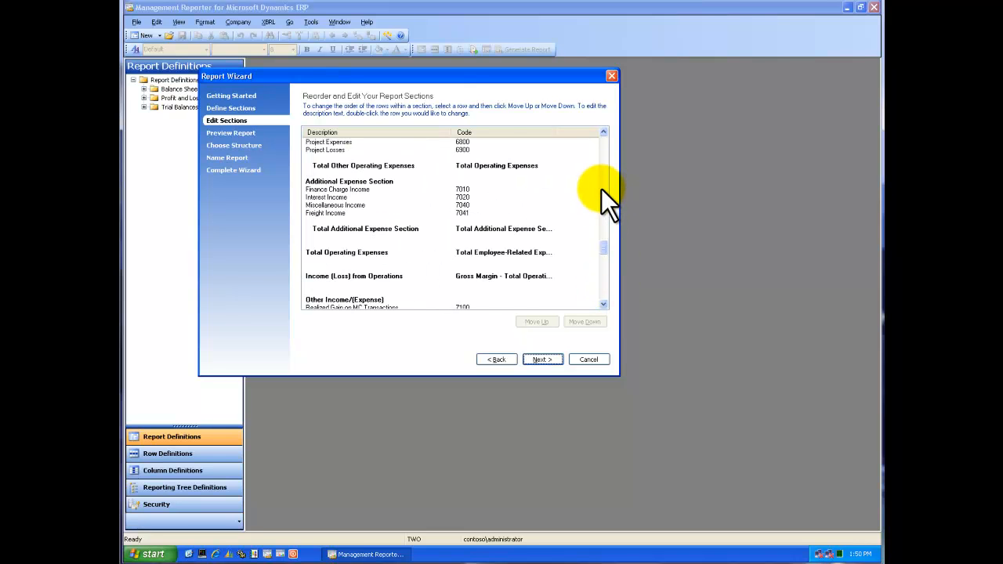
pyautogui.click(325, 212)
pyautogui.click(532, 322)
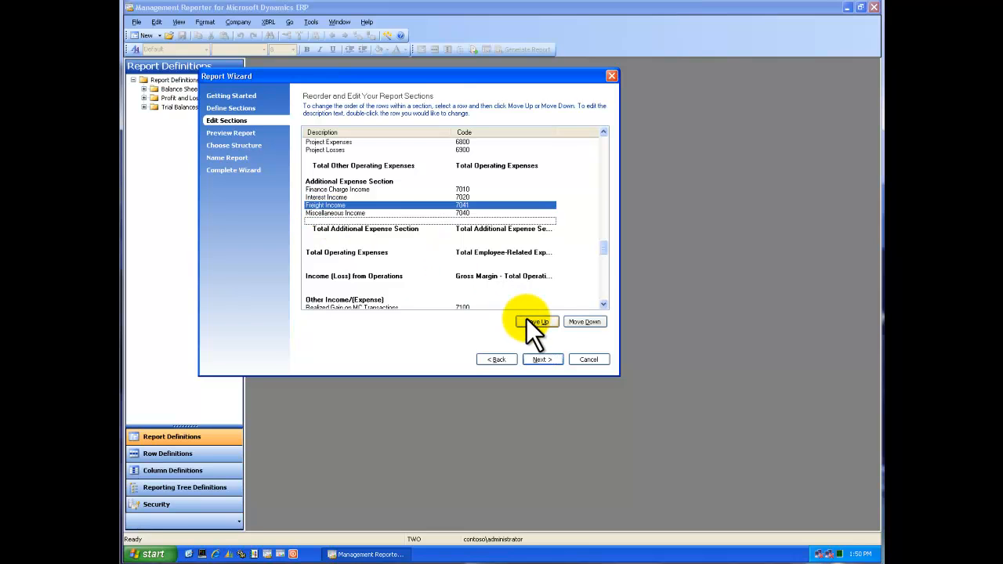
pyautogui.click(584, 322)
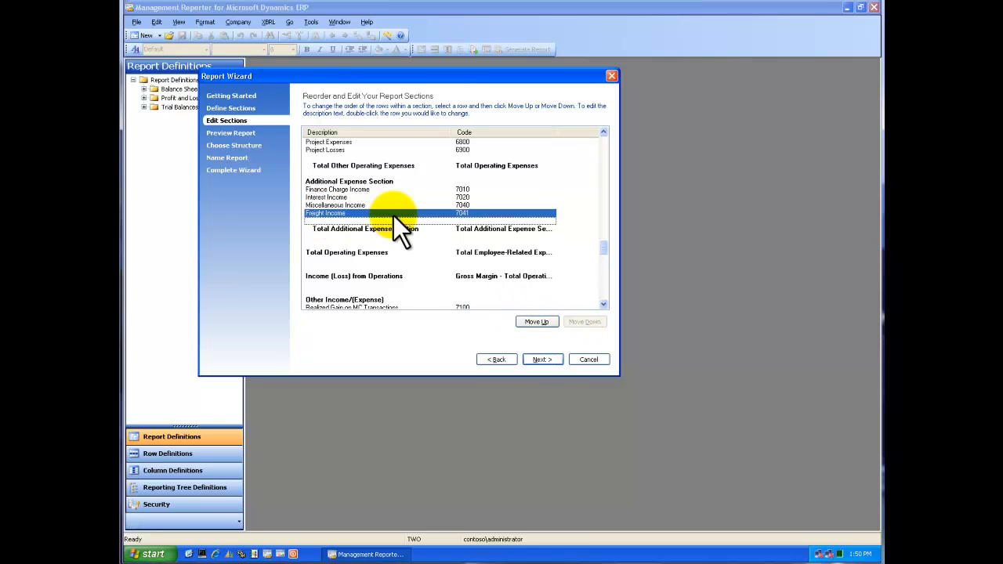
# Accept the section order, turn on shading for the report's total lines, and check it in the preview.
pyautogui.click(547, 359)
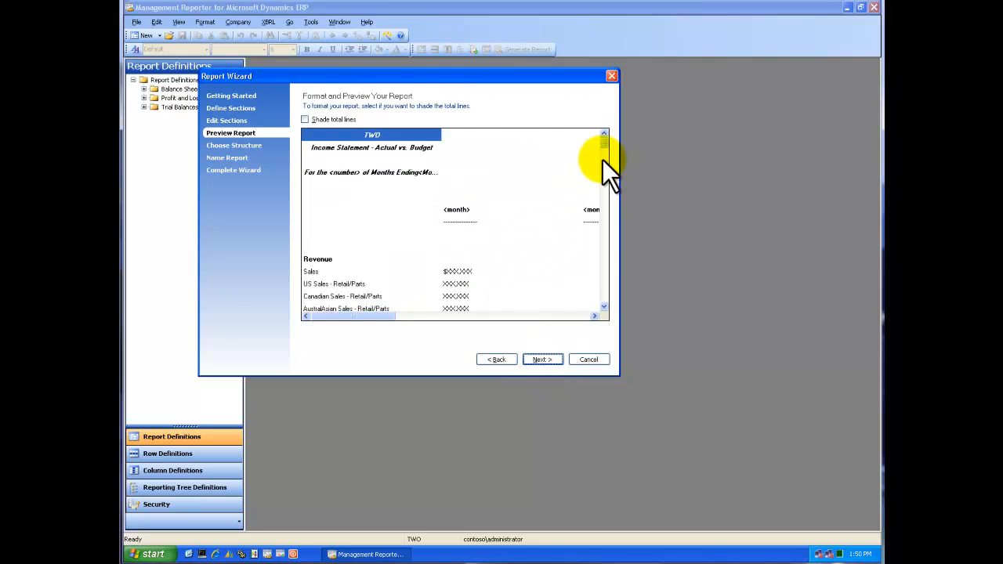
pyautogui.moveTo(603, 142); pyautogui.dragTo(608, 178)
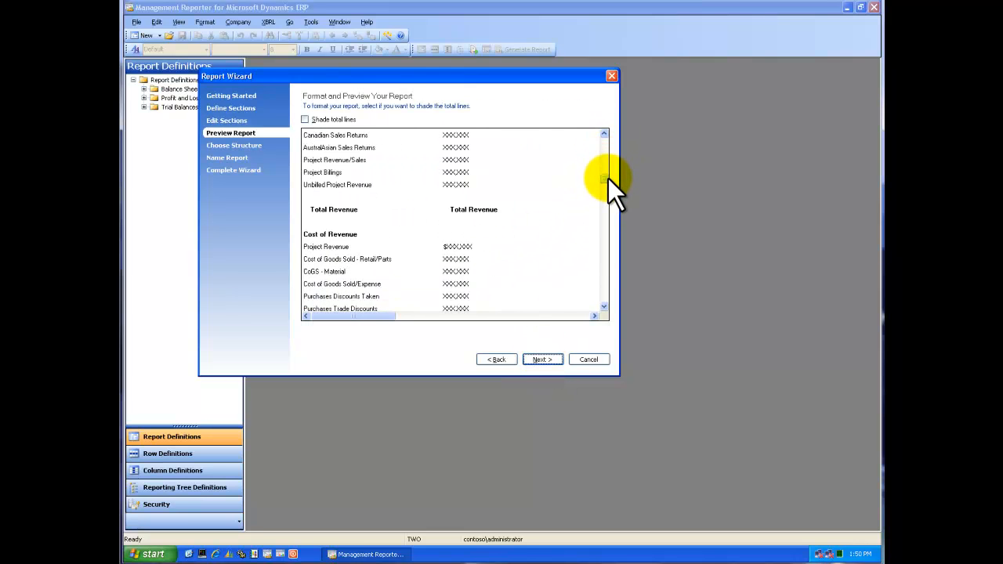
pyautogui.click(305, 119)
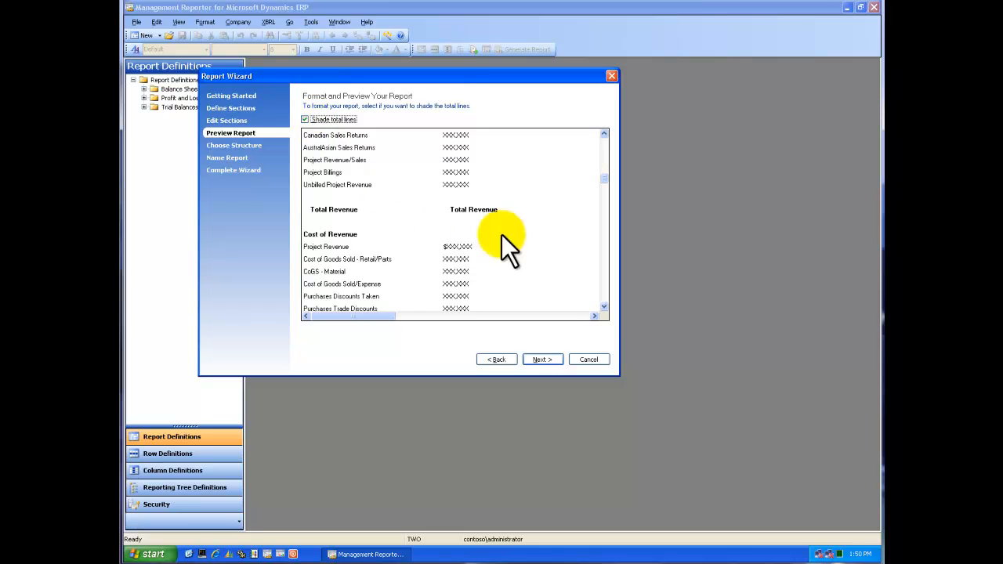
pyautogui.click(604, 294)
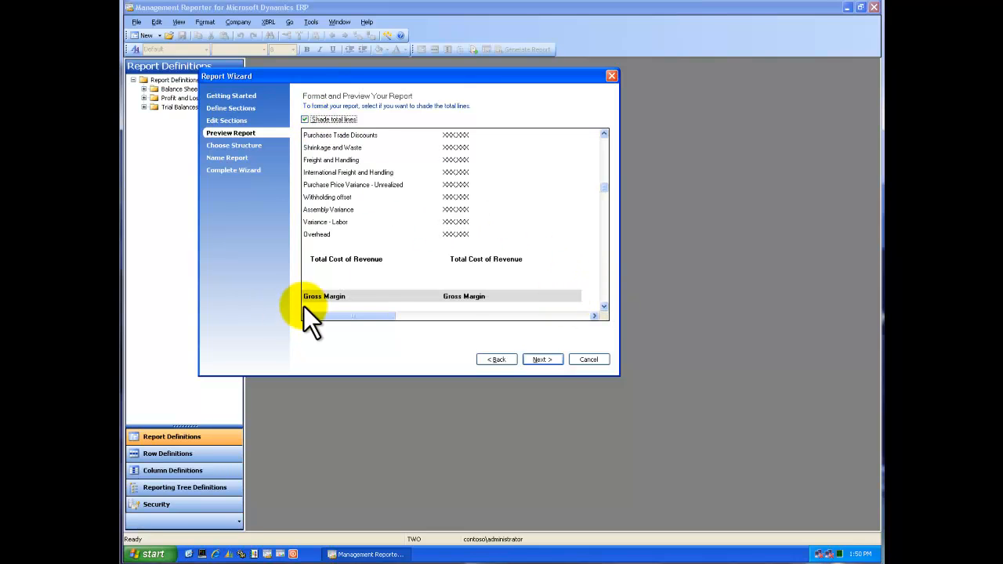
pyautogui.click(543, 360)
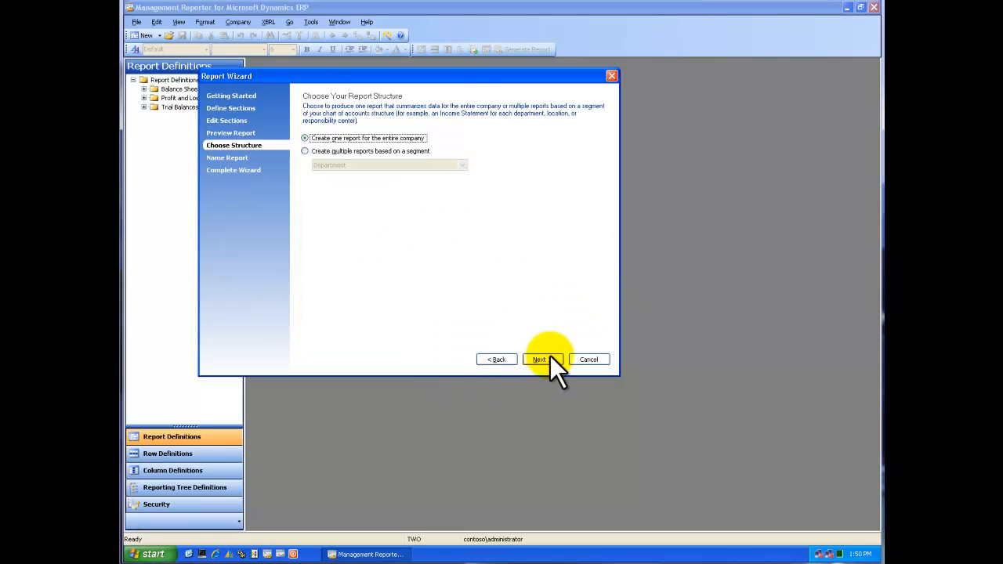
# Switch the report structure to multiple reports based on a segment, view the segment choices, and return to one report for the entire company.
pyautogui.click(380, 150)
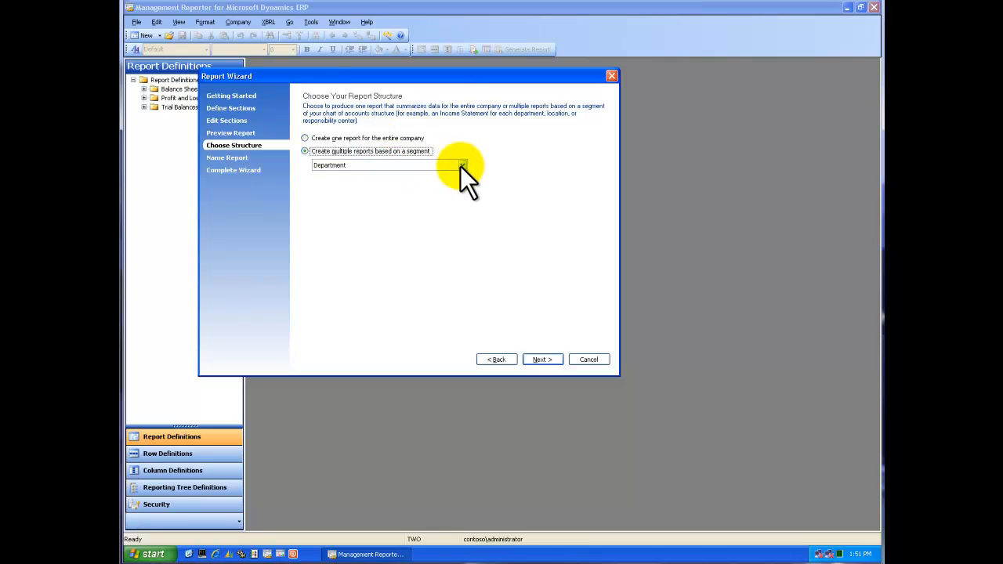
pyautogui.click(460, 166)
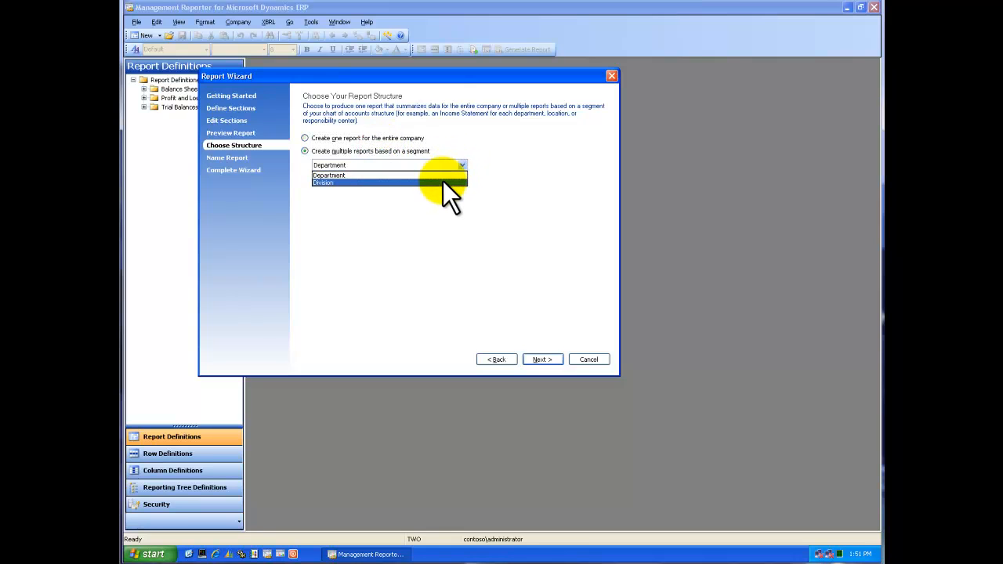
pyautogui.click(377, 138)
pyautogui.click(376, 138)
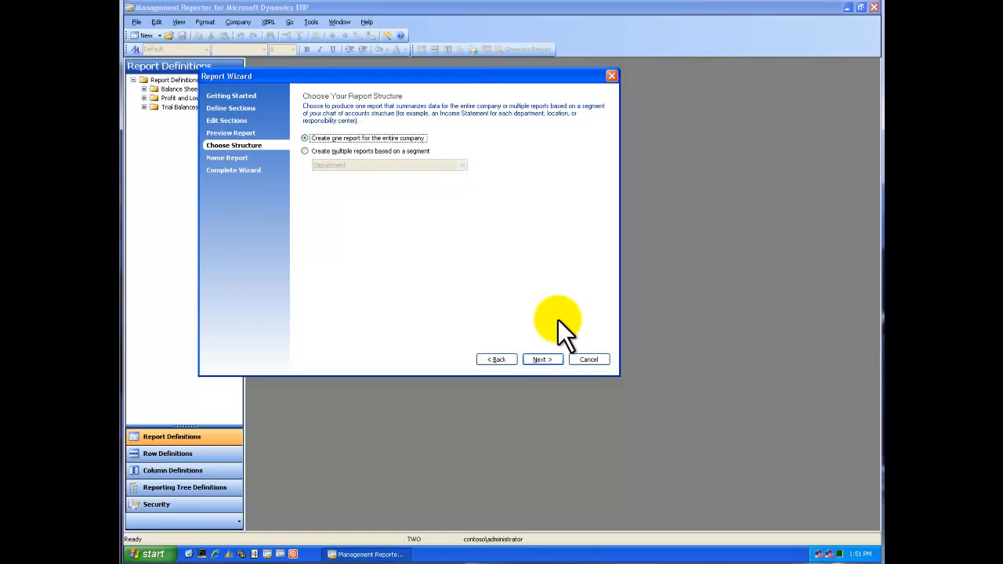
# Accept the single-report structure and enter "Income Actual vs. Budget" as the report's name and description.
pyautogui.click(541, 360)
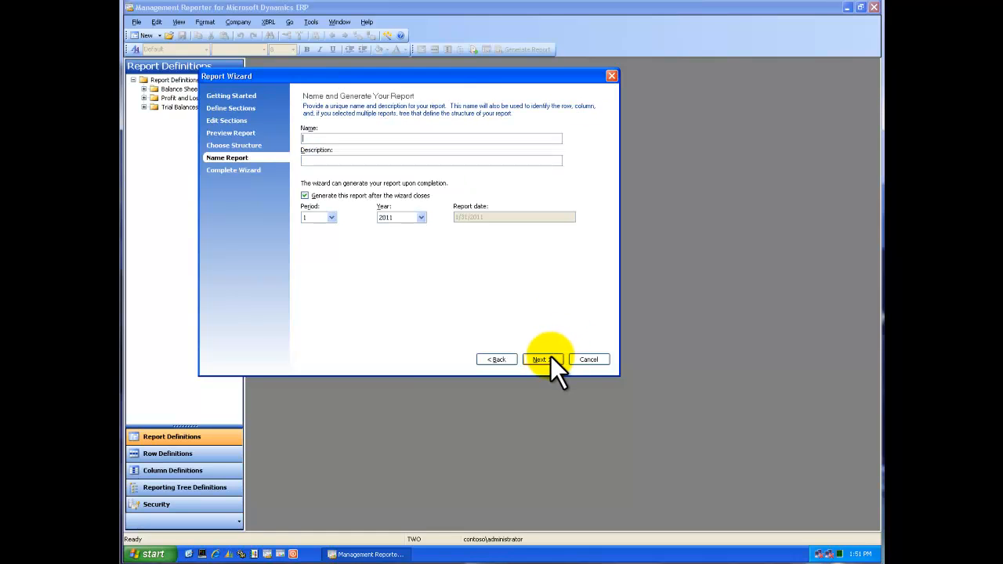
pyautogui.write('Income Actual vs. Budget')
pyautogui.moveTo(385, 139); pyautogui.dragTo(276, 141)
pyautogui.hotkey('ctrl', 'c')
pyautogui.click(306, 160)
pyautogui.hotkey('ctrl', 'v')
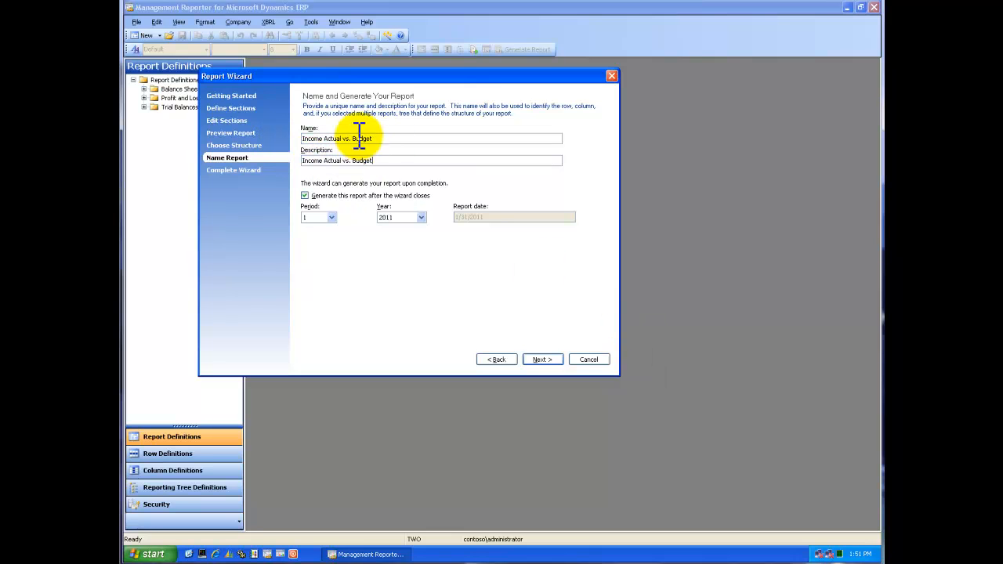
# Replace the report's name with INC_ACTvBUD.
pyautogui.moveTo(384, 139); pyautogui.dragTo(306, 139)
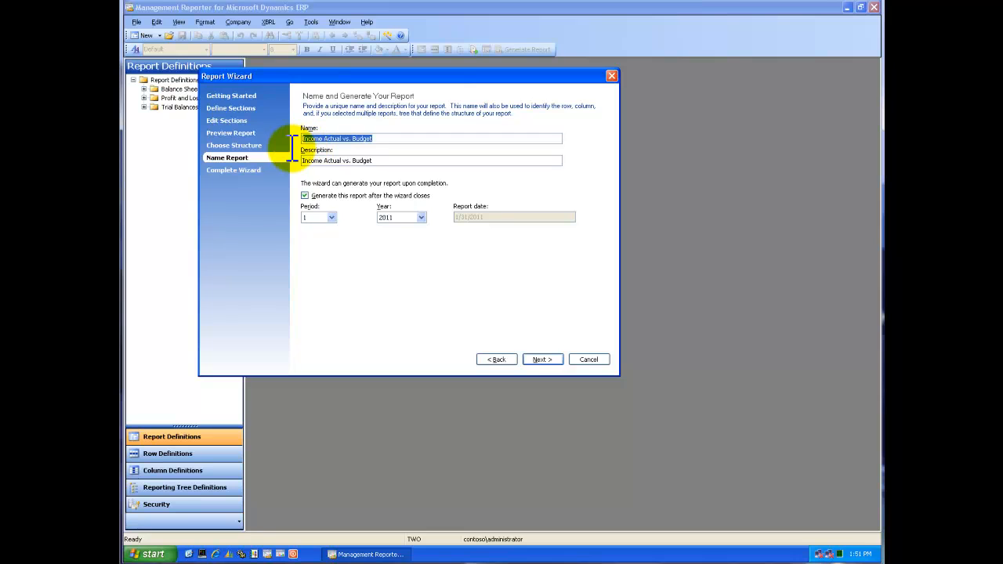
pyautogui.write('I')
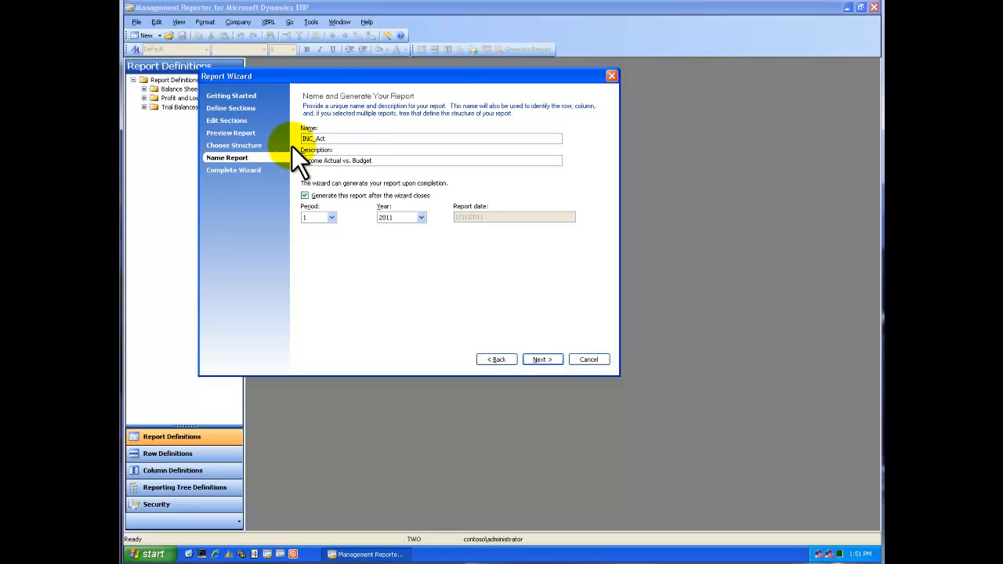
pyautogui.write('NC_ACTvBUD')
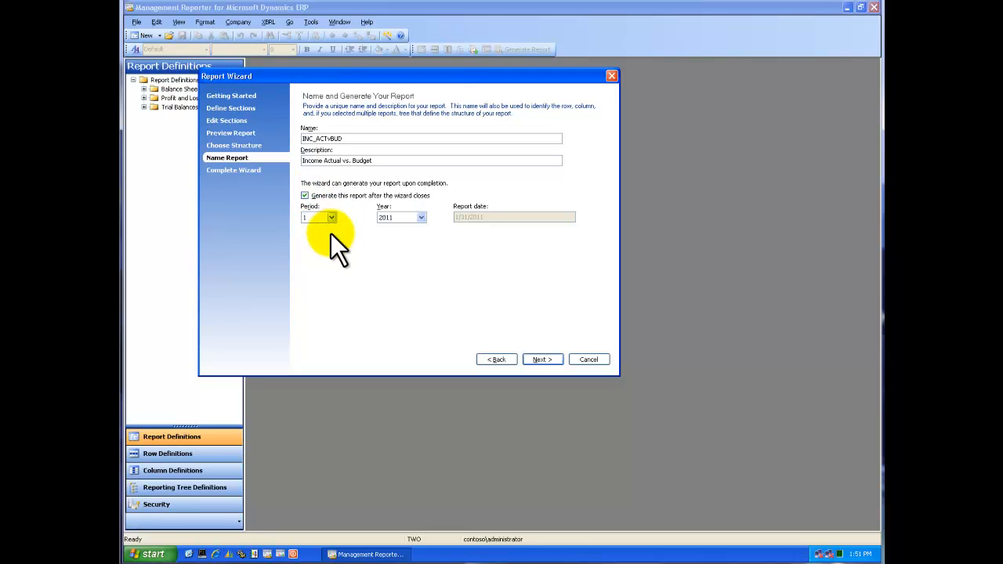
# Set the report generation to year 2017 and period 4, and proceed to the wizard's summary.
pyautogui.click(420, 217)
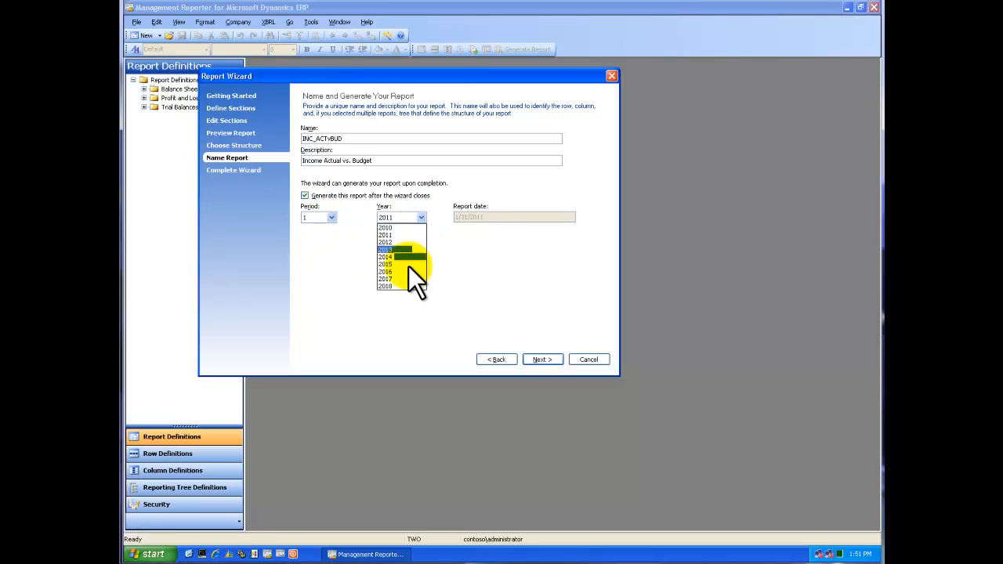
pyautogui.click(397, 279)
pyautogui.click(333, 218)
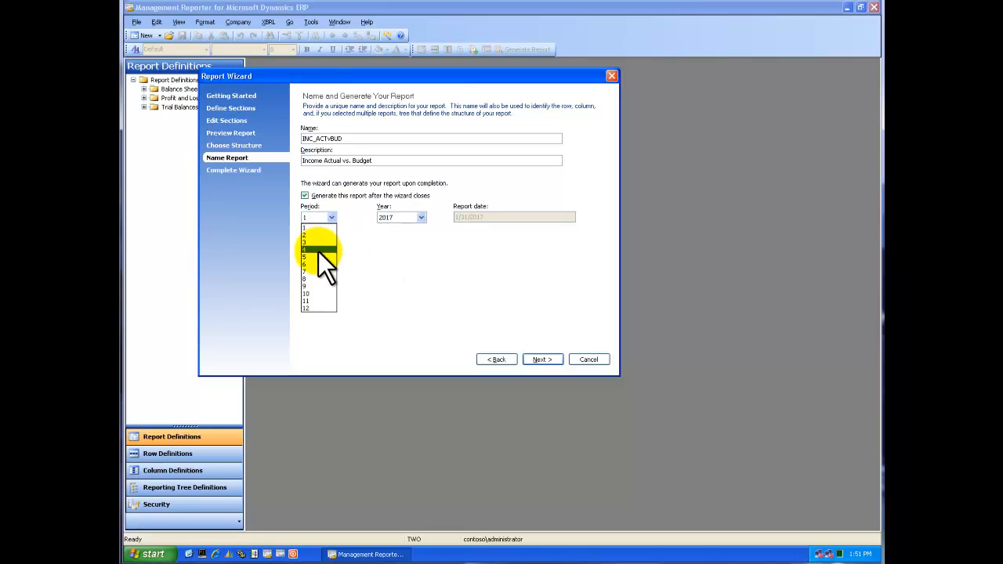
pyautogui.click(320, 249)
pyautogui.click(549, 359)
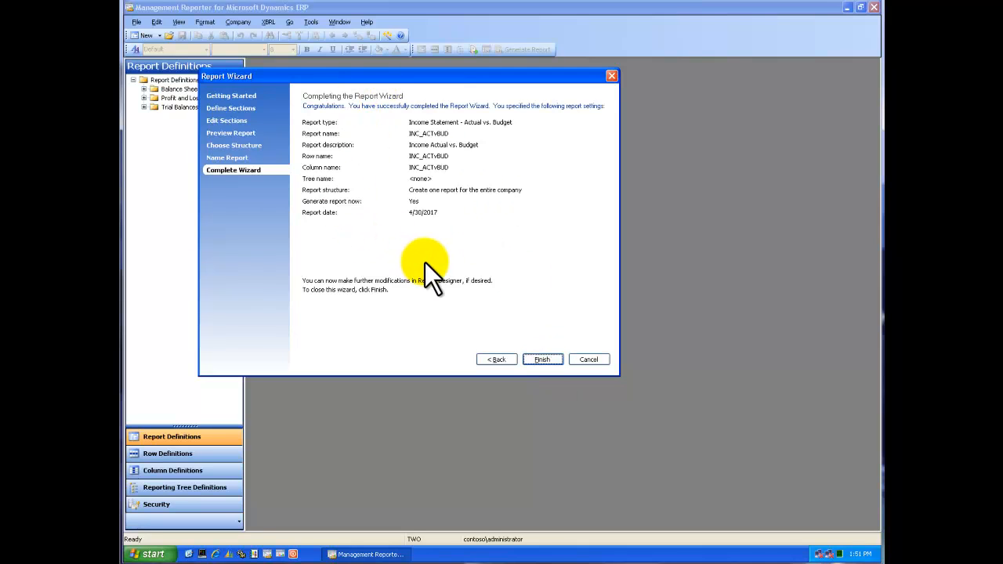
# Finish the wizard to generate the report and open the Report Queue Status window.
pyautogui.click(538, 359)
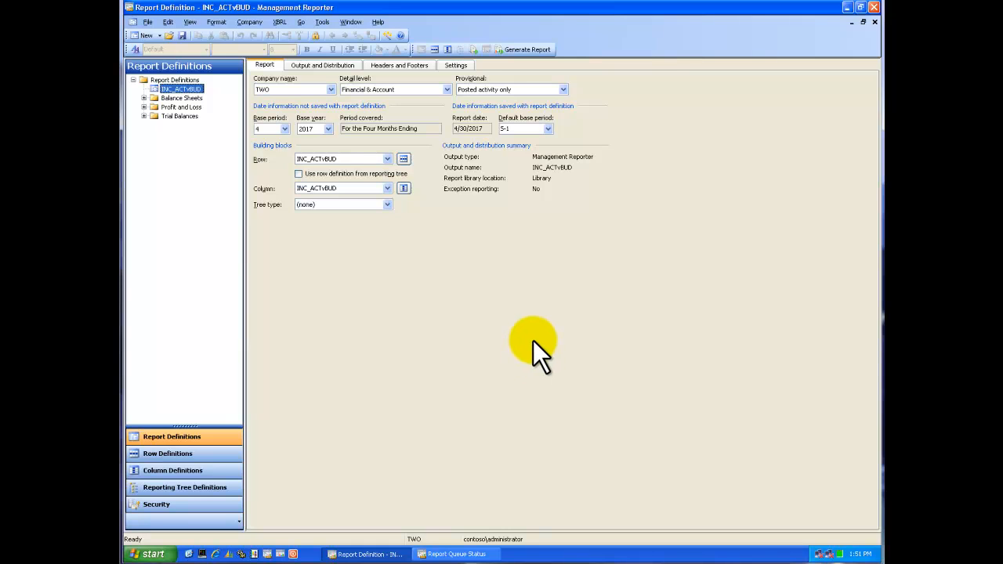
pyautogui.click(453, 554)
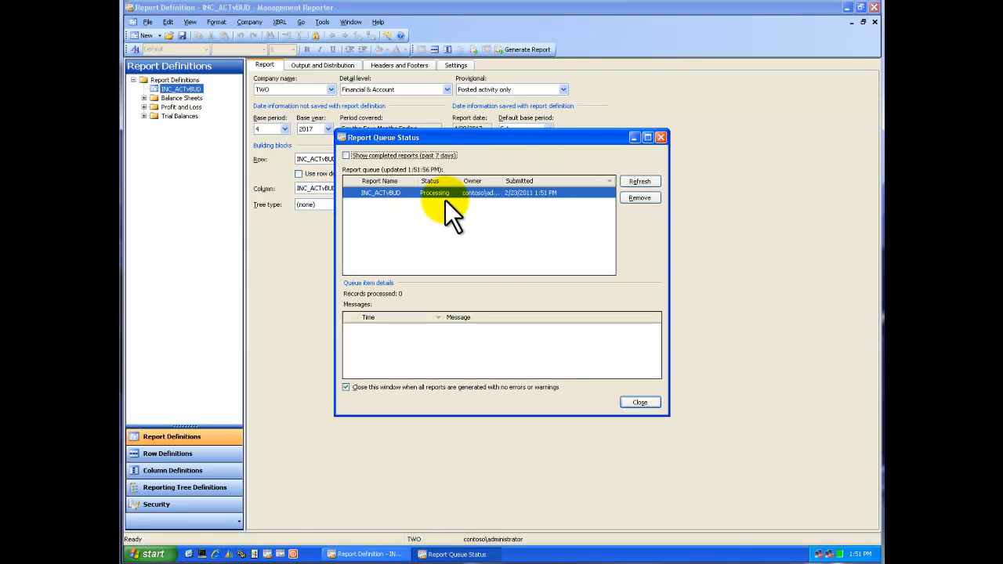